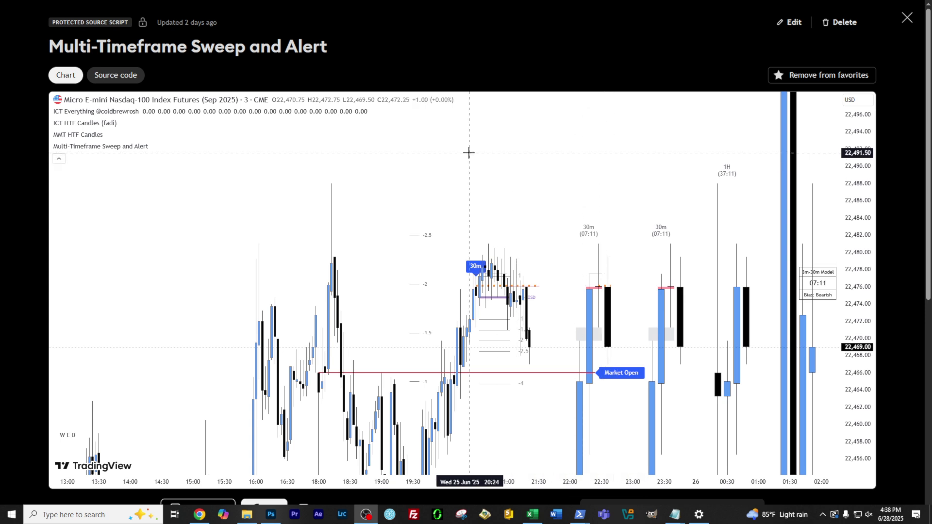
Step: Close the Multi-Timeframe Sweep and Alert script page and collapse the indicator list on the Nasdaq futures chart
click(907, 18)
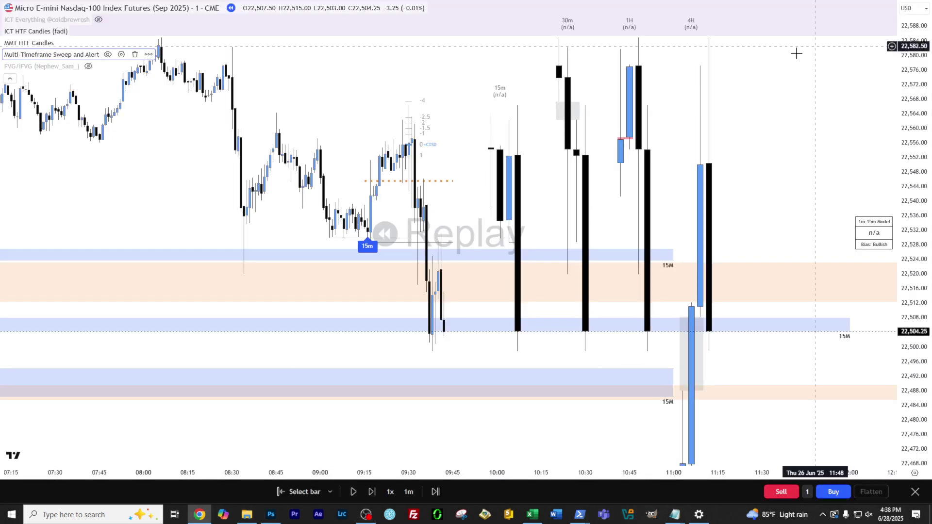
click(9, 78)
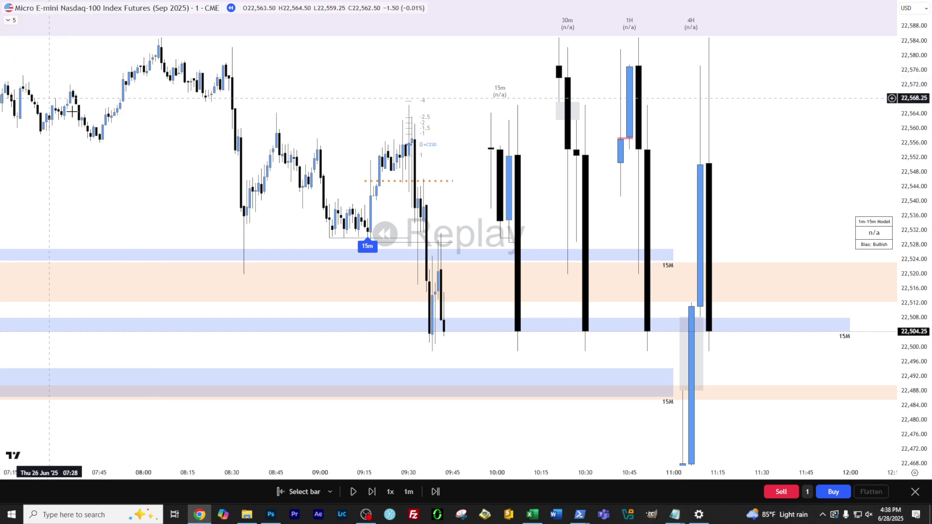
Step: Advance the bar replay one candle at a time from 09:42 to the 09:48 candle
drag(775, 238, 807, 267)
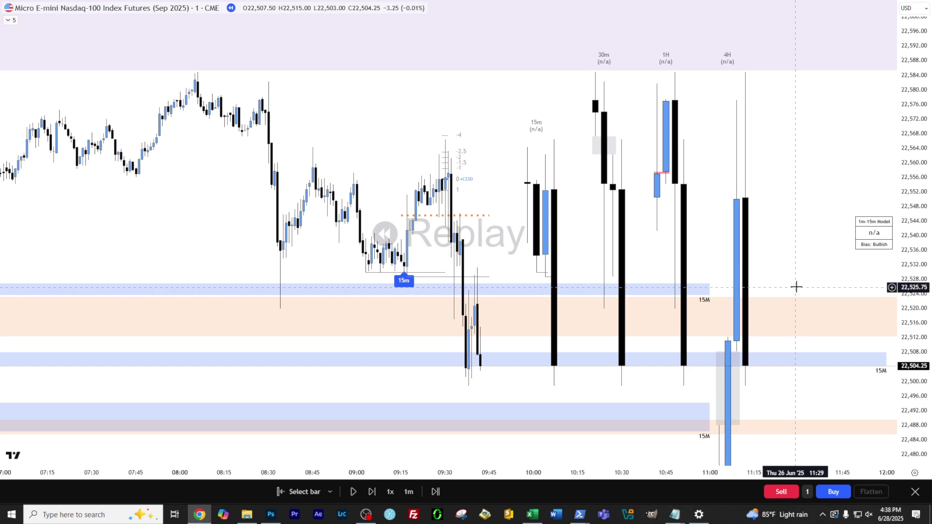
drag(792, 246, 848, 271)
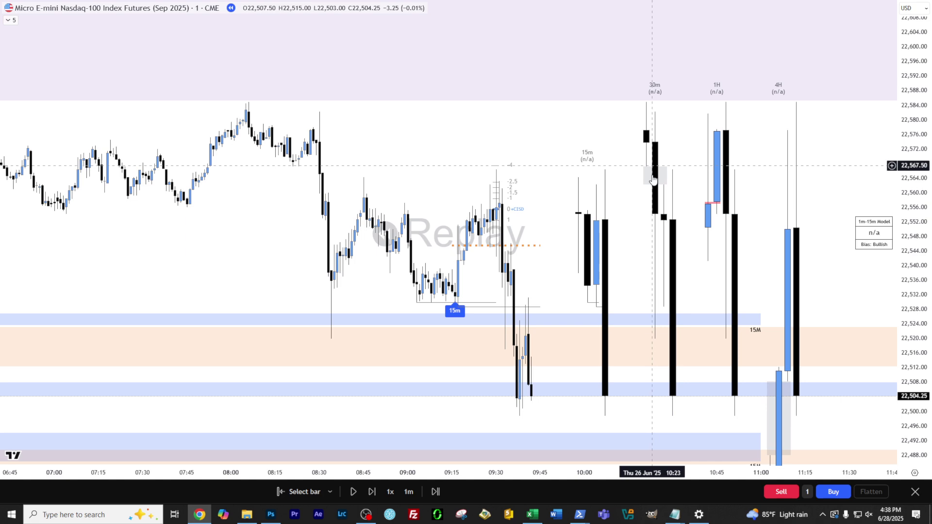
scroll(704, 212, up, 4)
drag(333, 165, 591, 129)
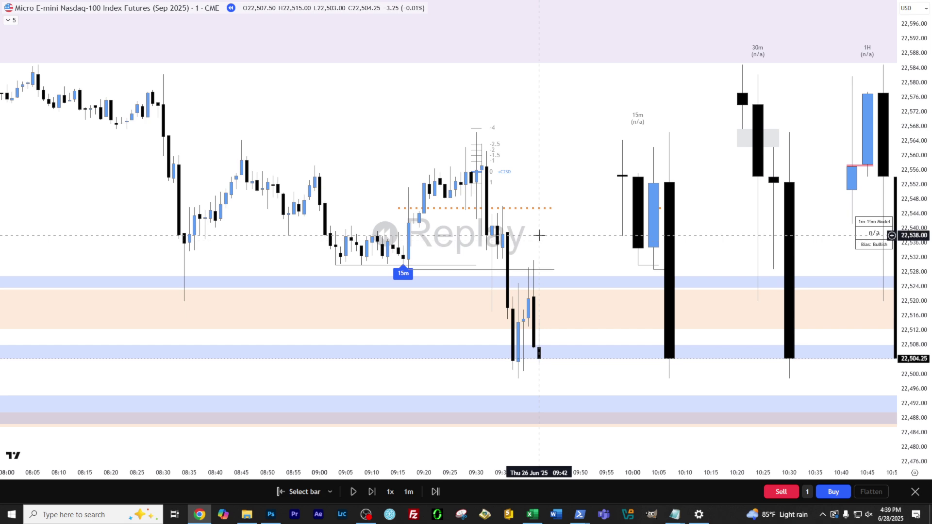
drag(539, 236, 421, 219)
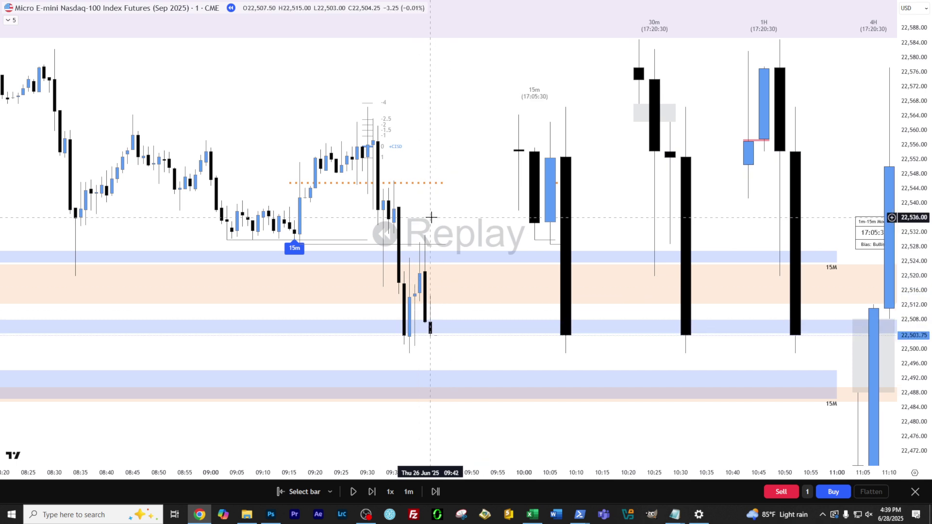
key(shift+Right)
key(shift+Right)
key(shift+Right)
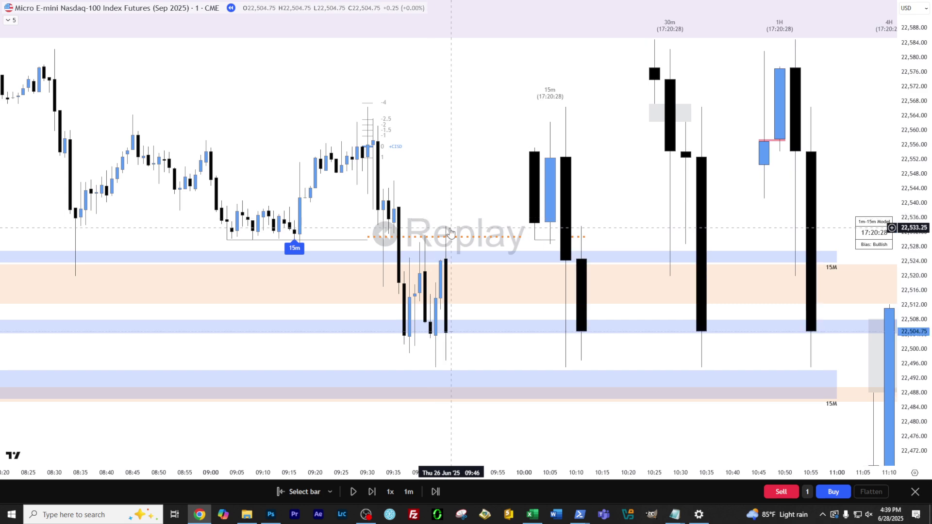
key(shift+Right)
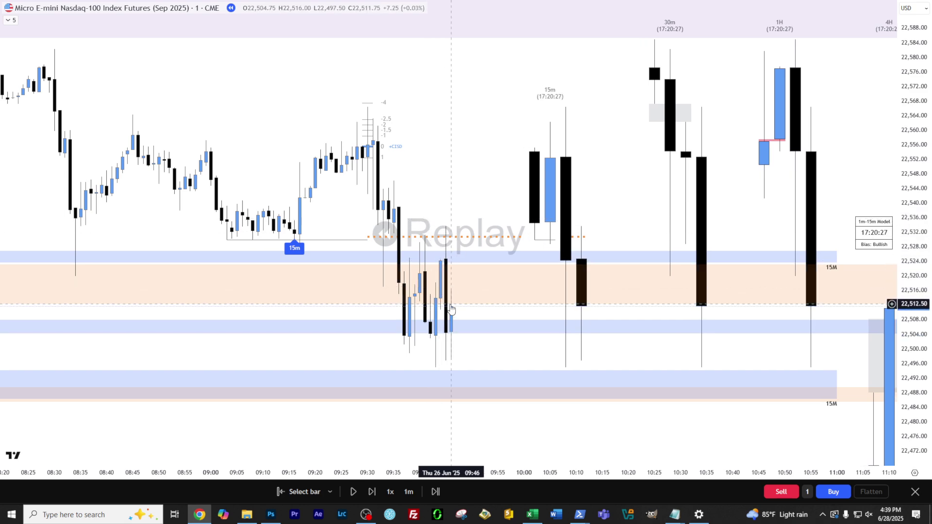
key(shift+Right)
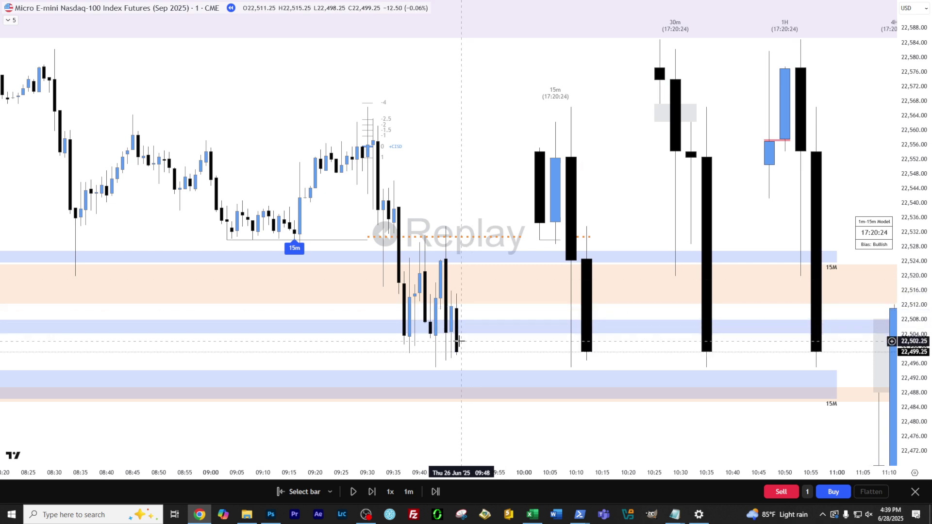
key(shift+Right)
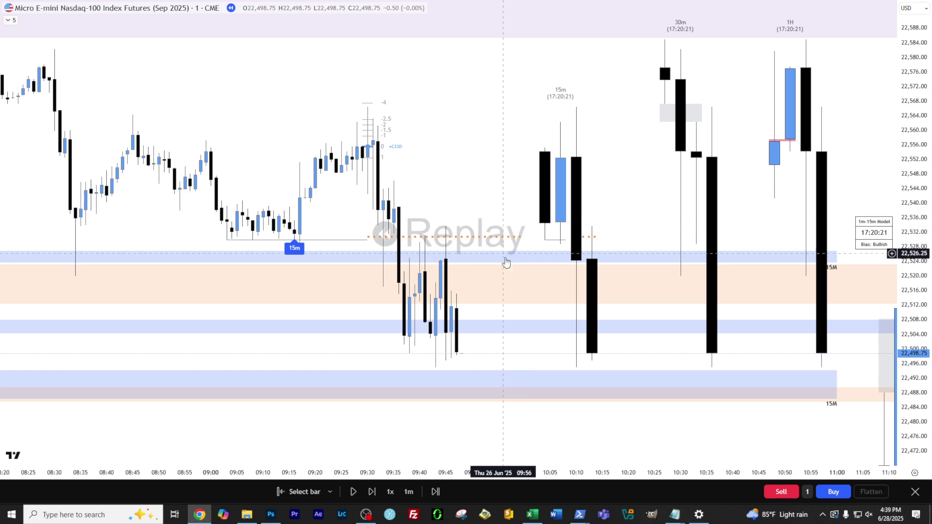
key(shift+Right)
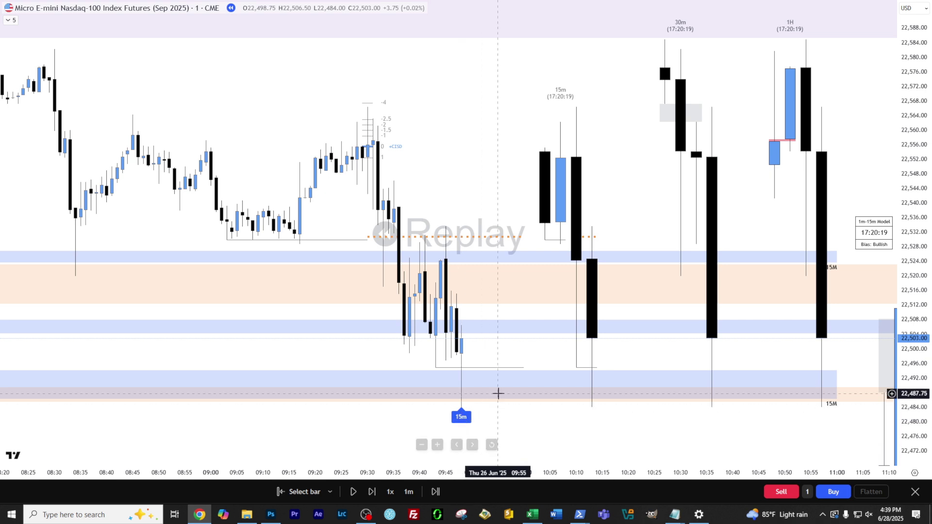
Step: Expand the indicator list and review the alignment, alert, timeframe and label inputs of Multi-Timeframe Sweep and Alert
mouse_move(534, 420)
mouse_down()
mouse_move(574, 356)
mouse_move(544, 410)
mouse_up()
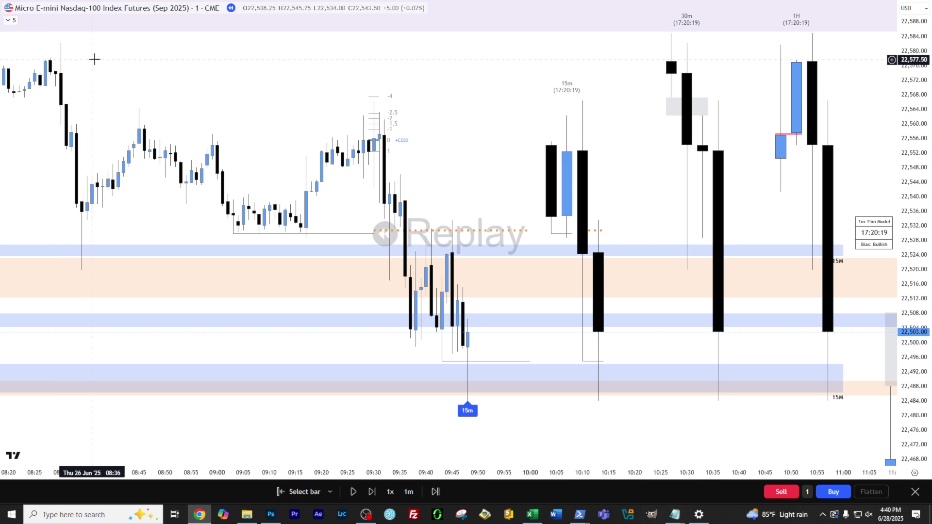
click(9, 22)
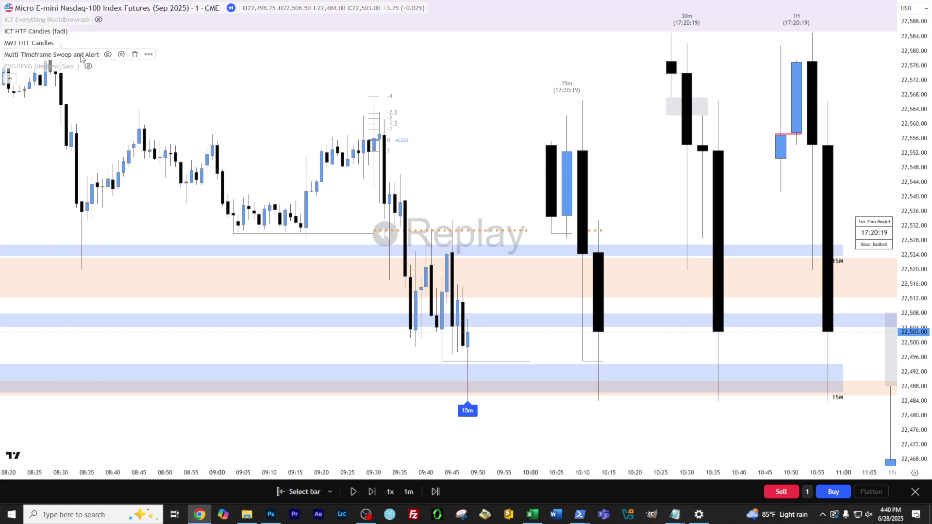
click(121, 55)
drag(421, 26, 113, 7)
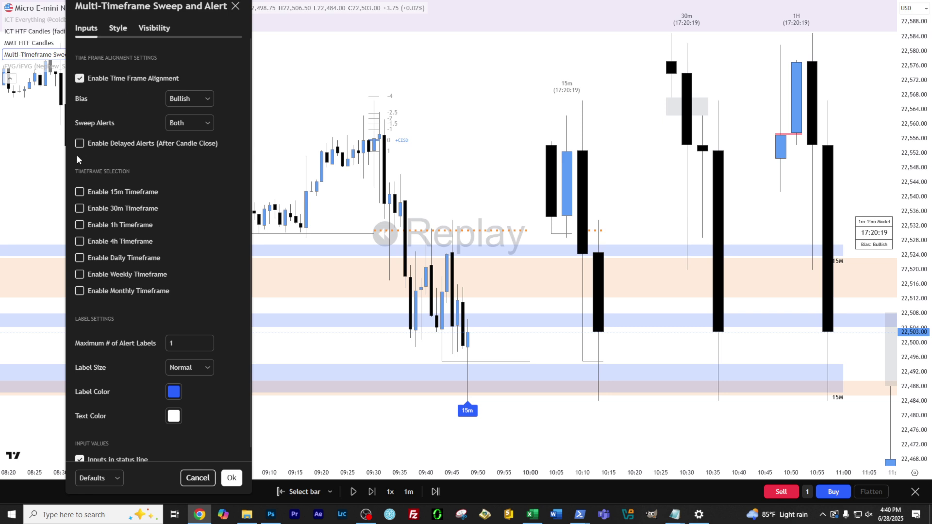
click(231, 478)
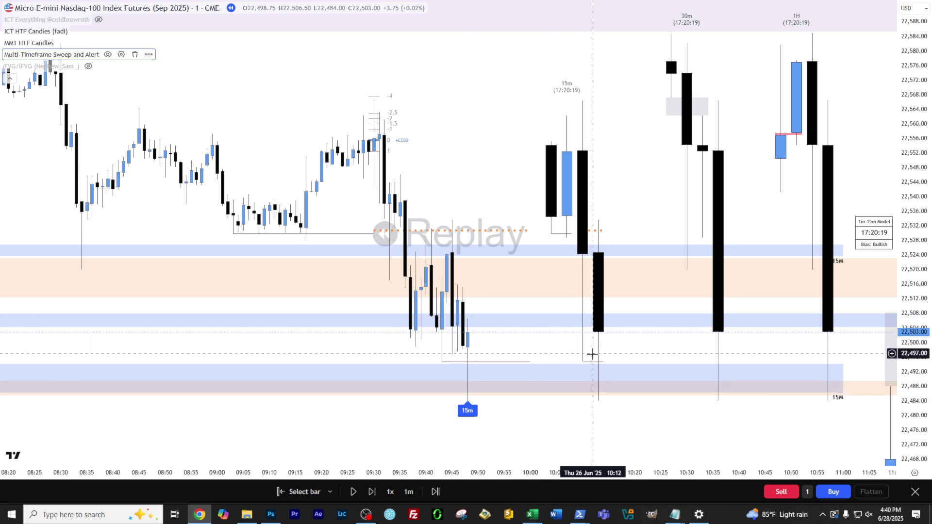
mouse_move(459, 451)
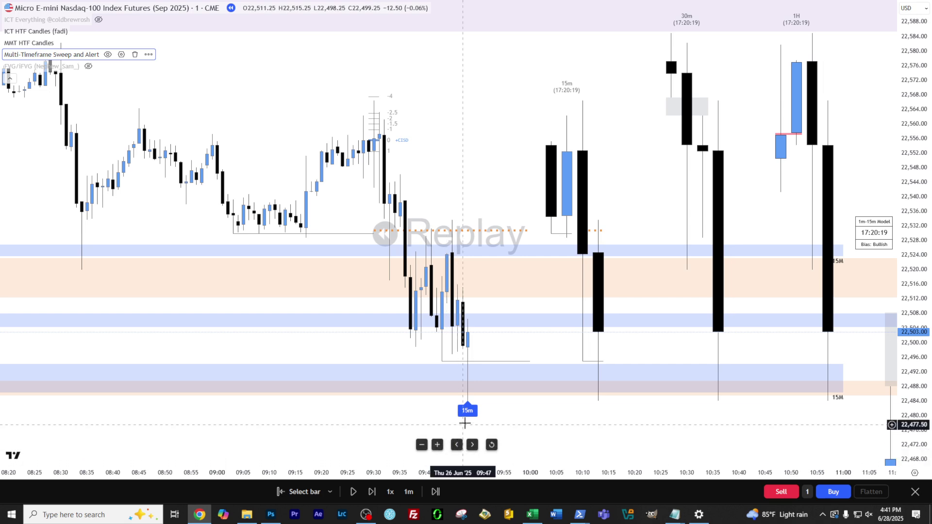
click(122, 55)
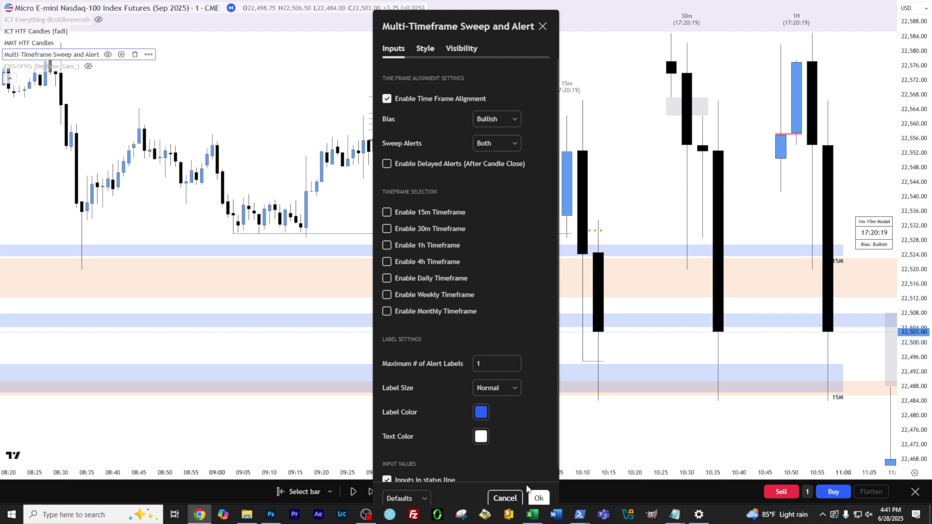
click(539, 498)
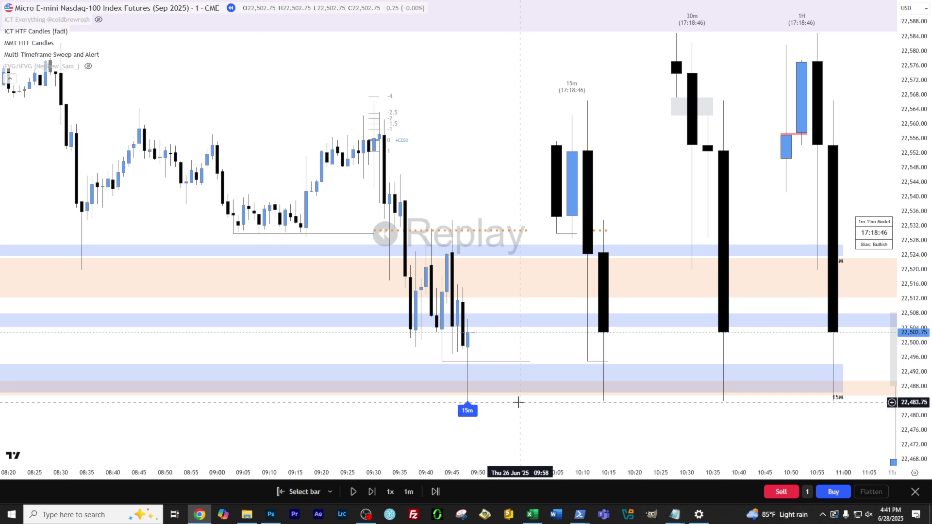
Step: Continue the bar replay candle by candle up to the 10:00 candle
key(shift+Right)
key(shift+Right)
key(shift+Right)
key(shift+Right)
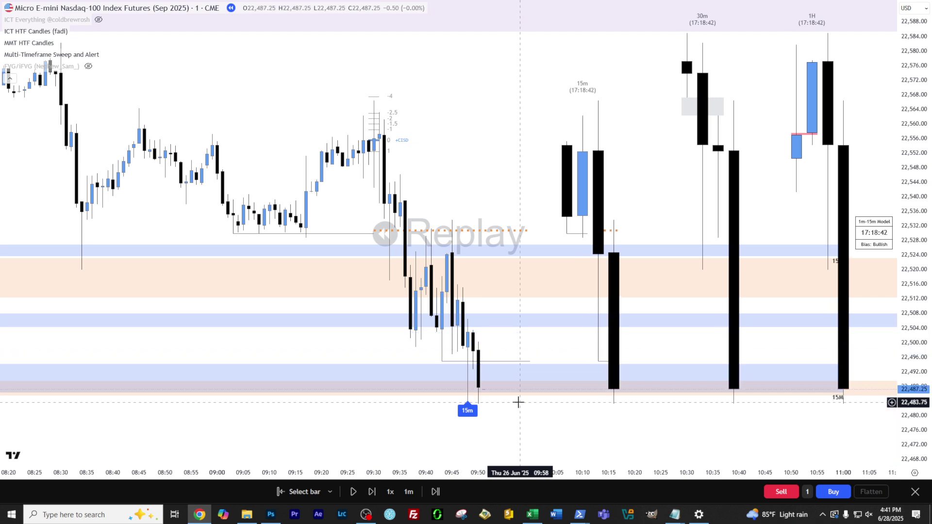
key(shift+Right)
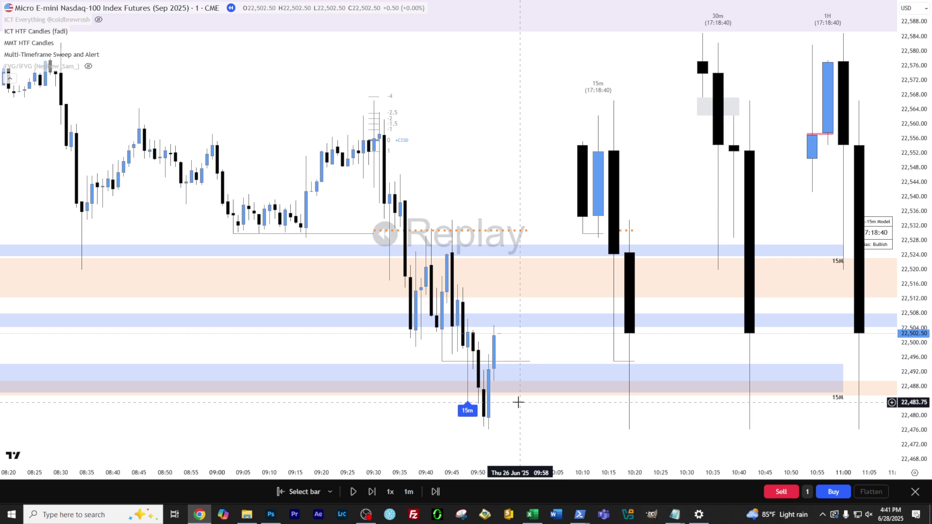
key(shift+Right)
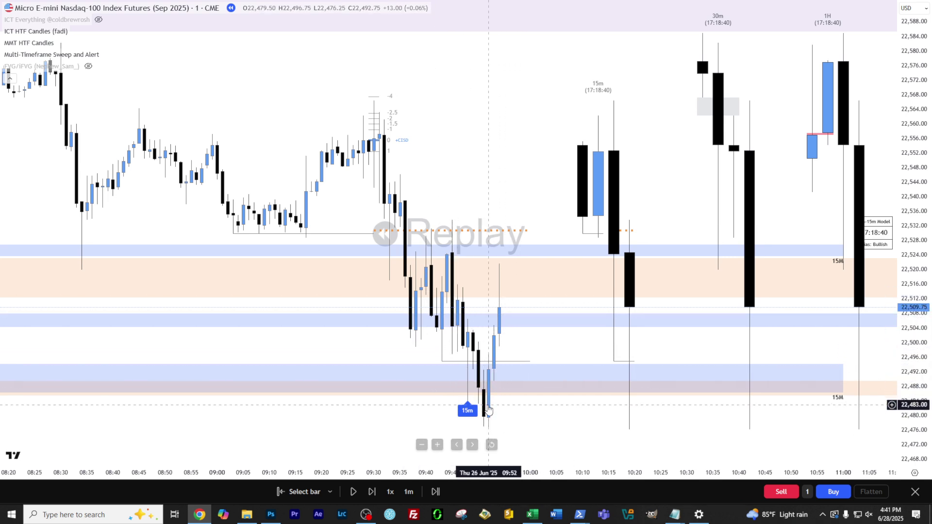
key(shift+Right)
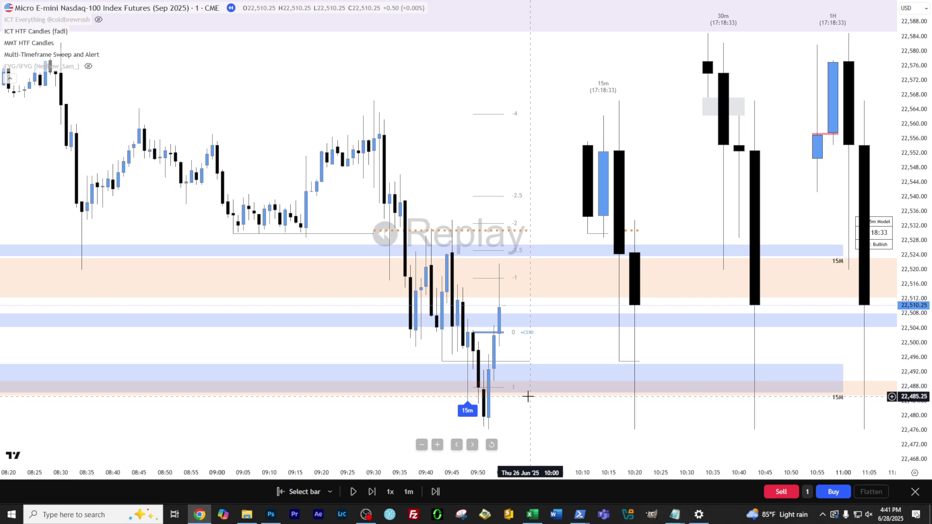
key(shift+Right)
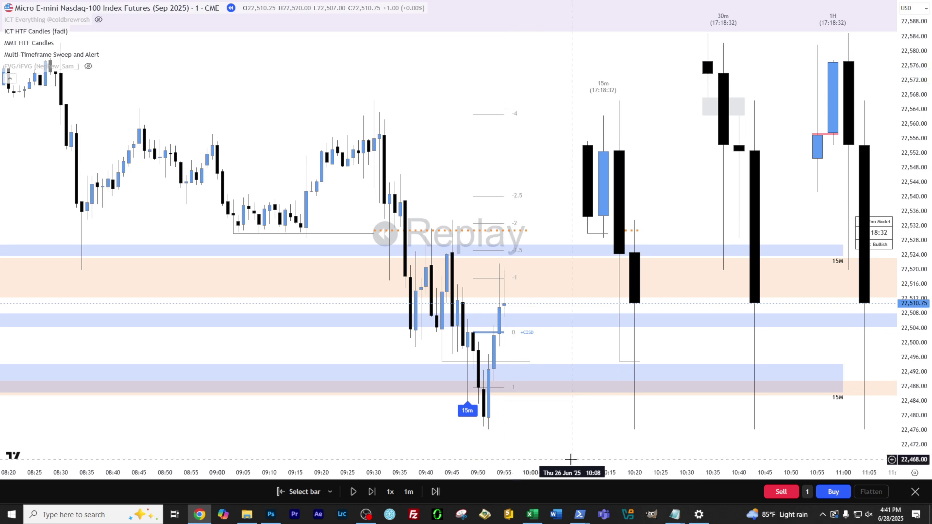
key(shift+Right)
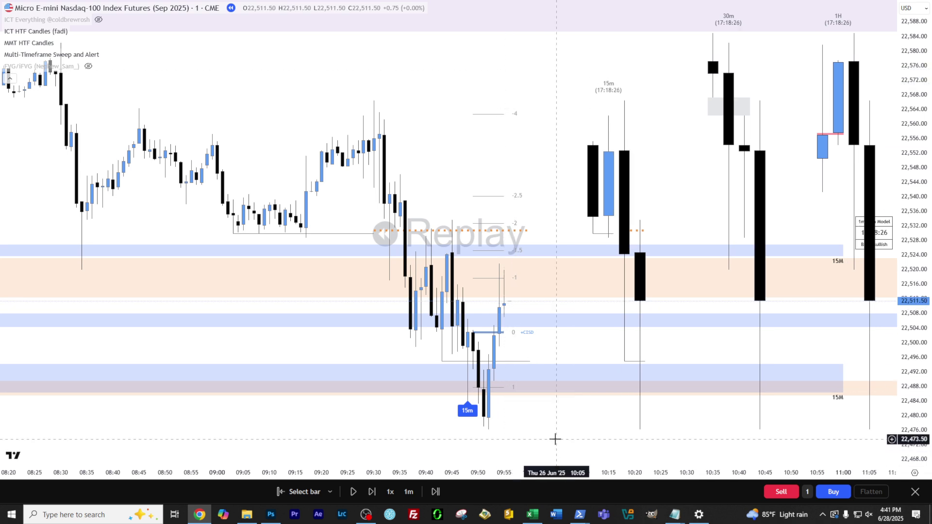
key(shift+Right)
key(shift+Right)
key(shift+Right)
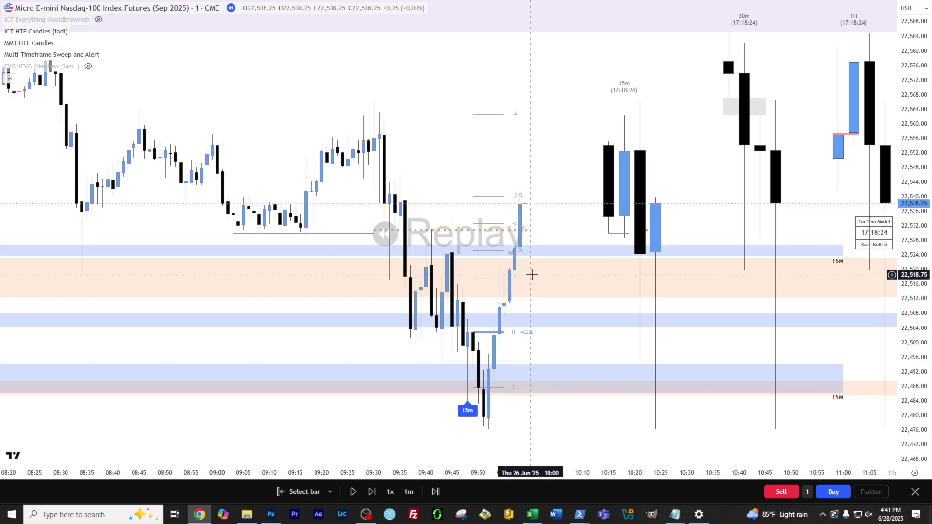
key(shift+Right)
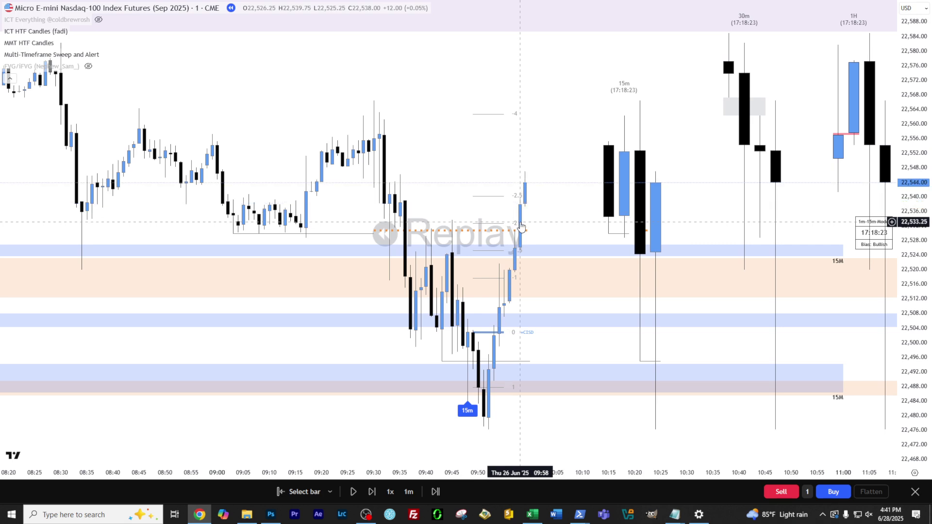
key(shift+Right)
key(shift+Right)
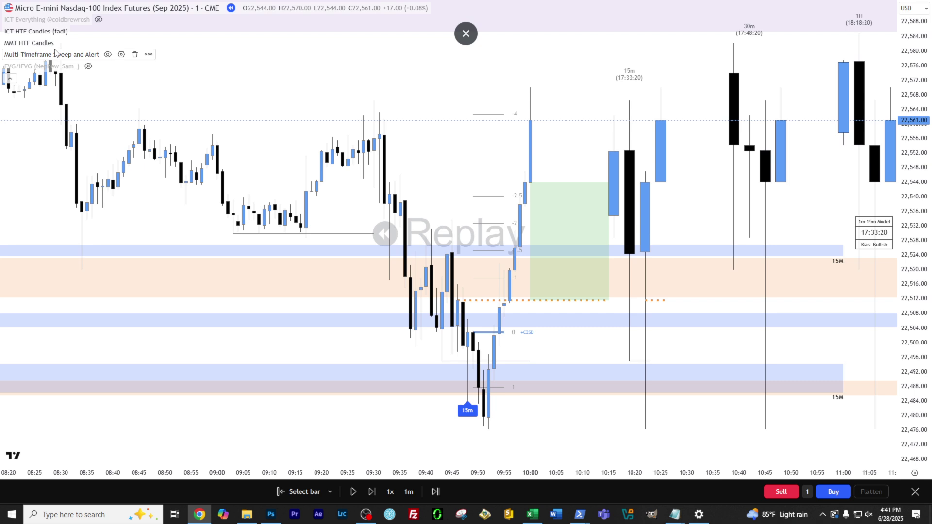
Step: Enable delayed alerts after candle close in the Multi-Timeframe Sweep and Alert settings and apply them
click(121, 53)
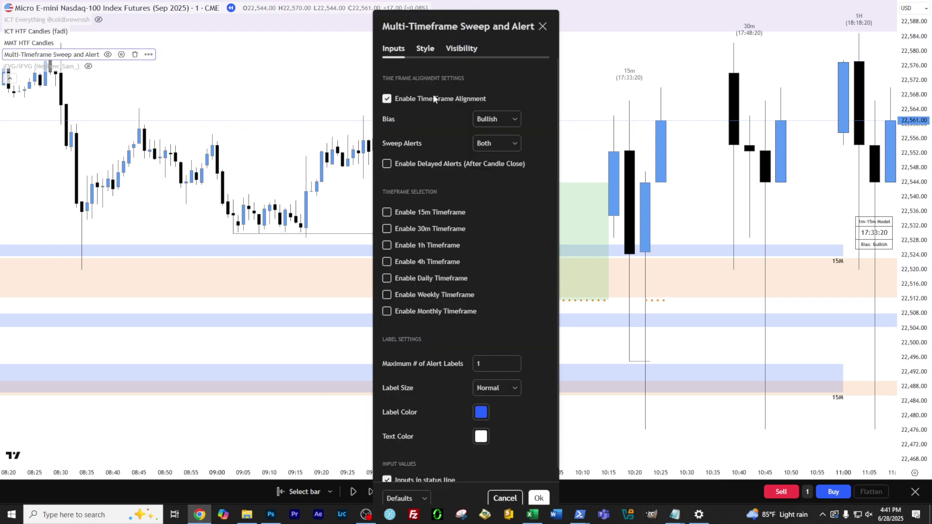
click(387, 165)
click(403, 164)
click(538, 498)
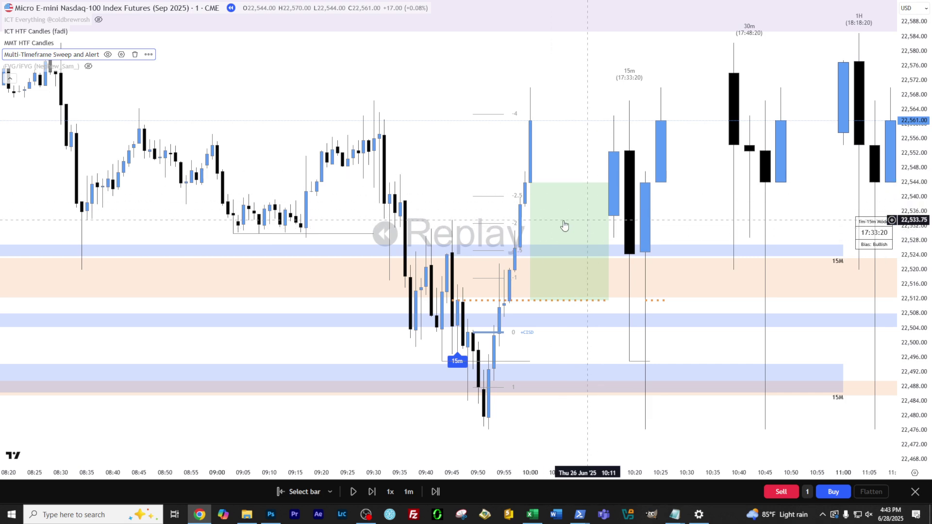
Step: Turn delayed alerts back off in the Multi-Timeframe Sweep and Alert settings and recheck its inputs
click(121, 54)
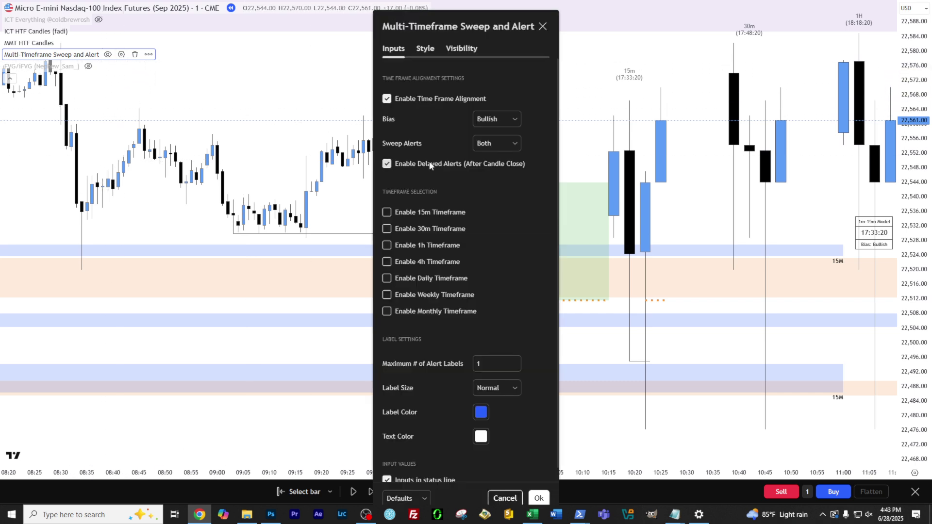
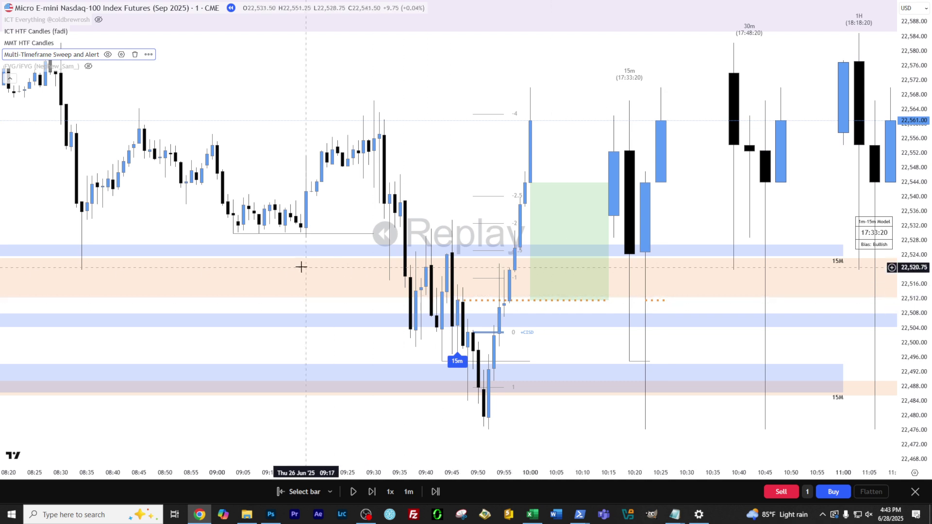
click(120, 54)
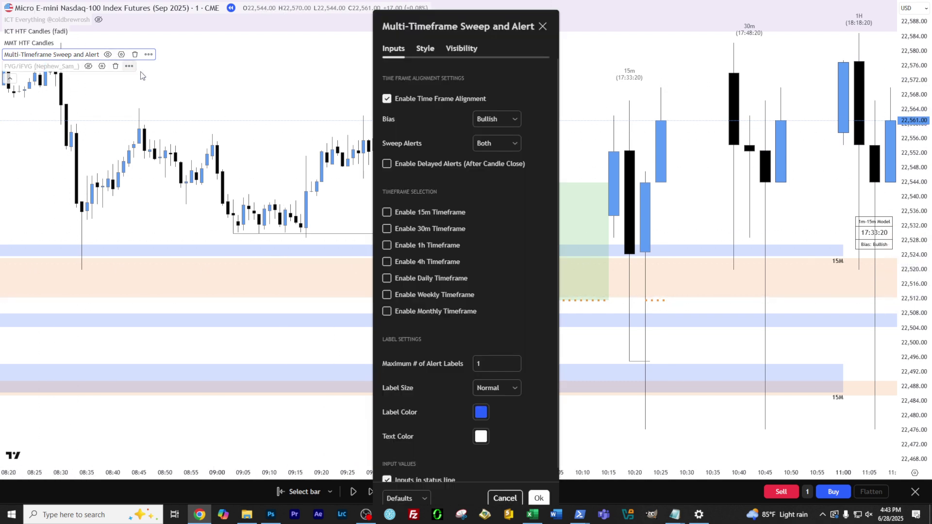
click(509, 499)
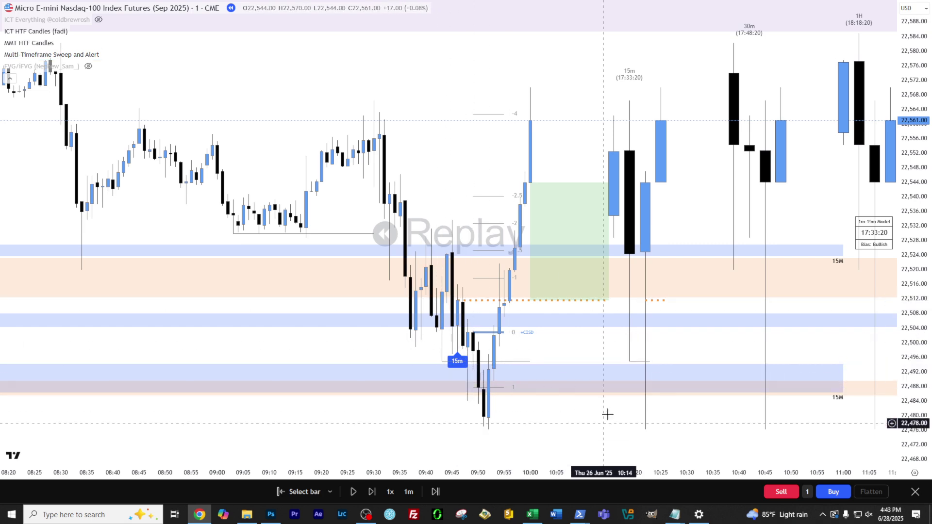
drag(494, 331, 501, 221)
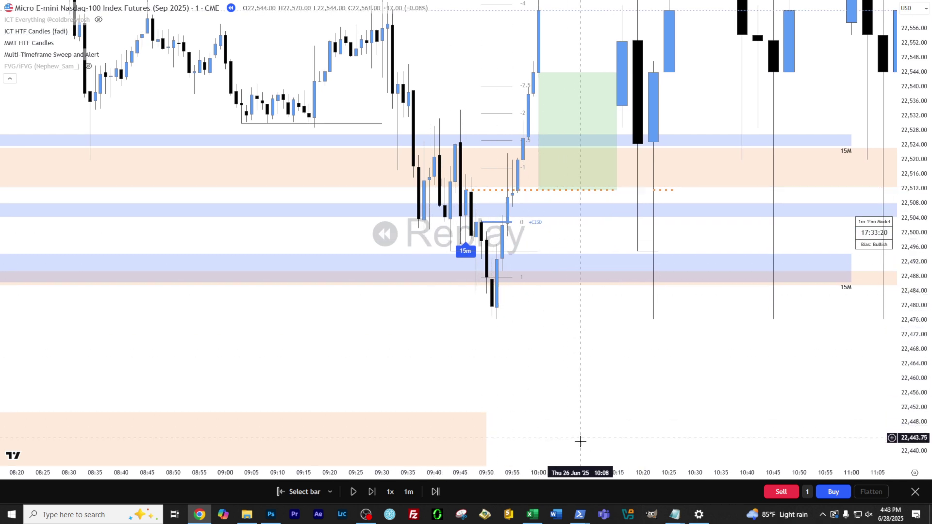
drag(591, 379, 519, 460)
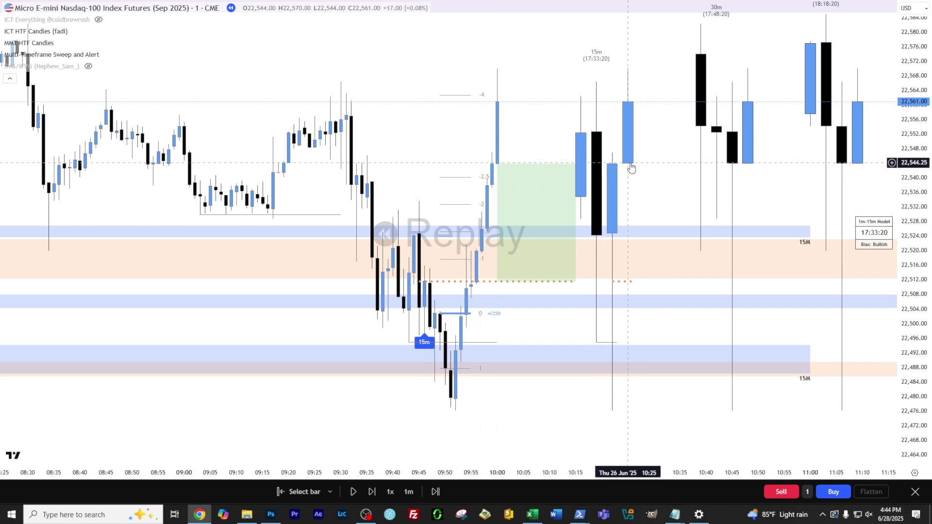
Step: Advance the bar replay candle by candle from the 10:00 candle to the 10:37 candle
scroll(505, 150, right, 2)
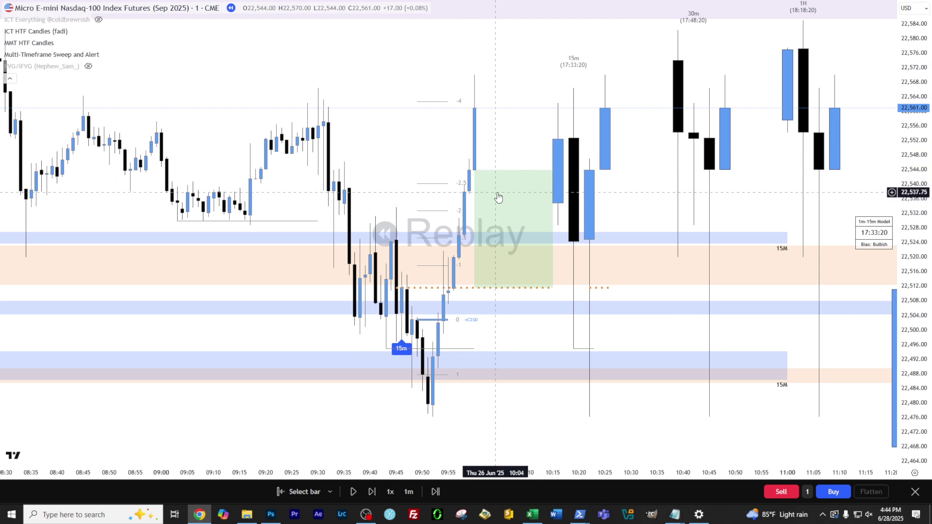
key(shift+Right)
key(shift+Right)
key(shift+Right)
key(shift+Right)
key(shift+Right)
key(shift+Right)
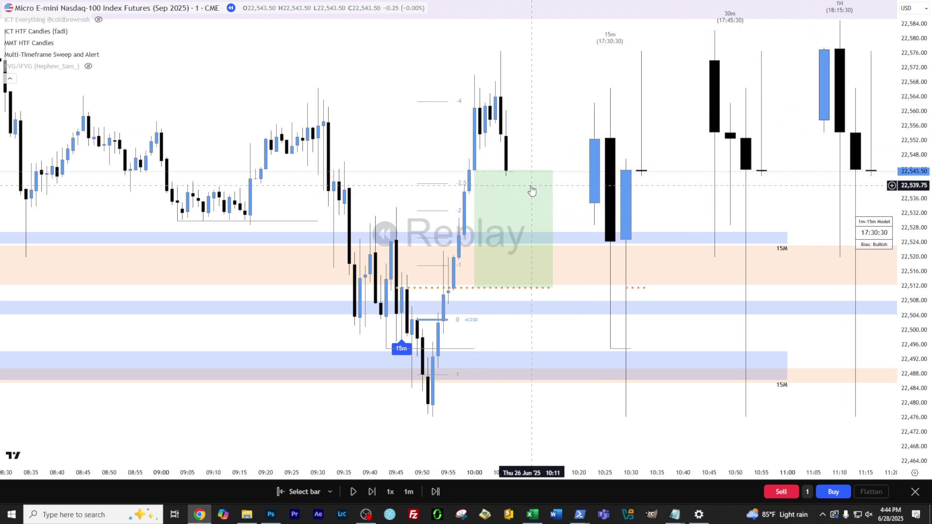
key(shift+Right)
key(shift+Right)
key(shift+Right)
key(shift+Right)
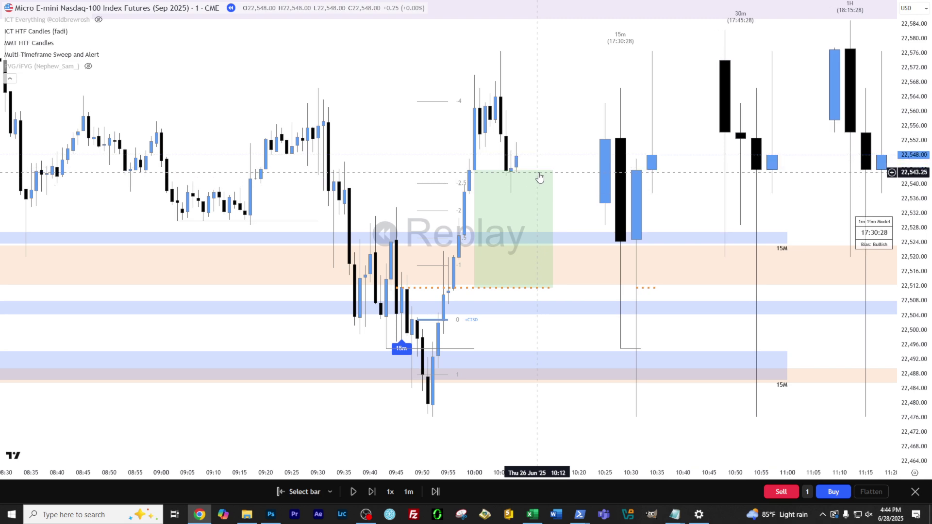
key(shift+Right)
key(shift+Right)
key(shift+Right)
key(shift+Right)
key(shift+Right)
key(shift+Right)
key(shift+Right)
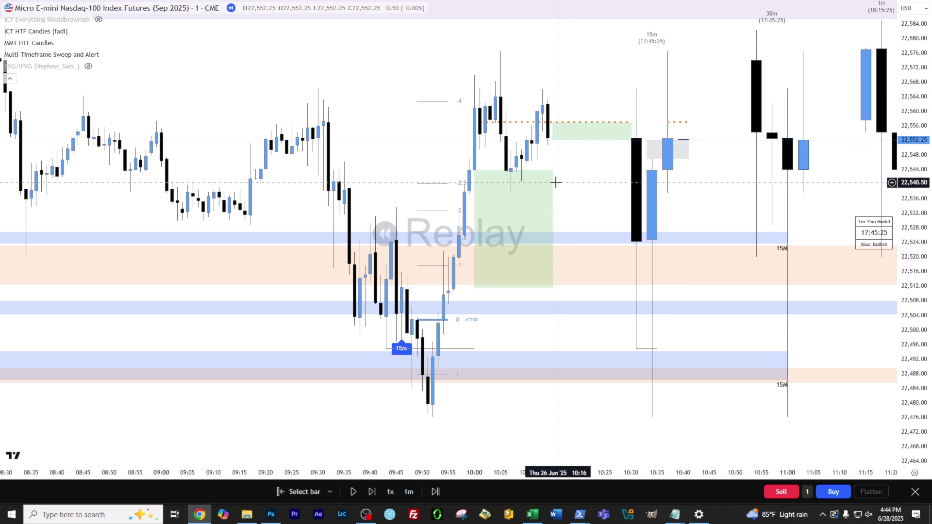
key(shift+Right)
key(shift+Right)
key(shift+Right)
key(shift+Right)
key(shift+Right)
key(shift+Right)
key(shift+Right)
key(shift+Right)
key(shift+Right)
key(shift+Right)
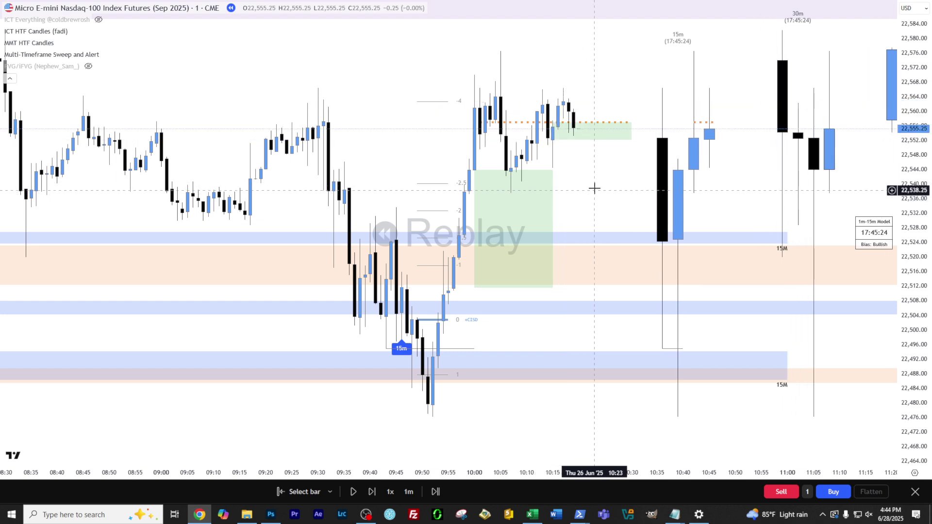
key(shift+Right)
key(shift+Right)
key(shift+Right)
key(shift+Right)
key(shift+Right)
key(shift+Right)
key(shift+Right)
key(shift+Right)
key(shift+Right)
key(shift+Right)
key(shift+Right)
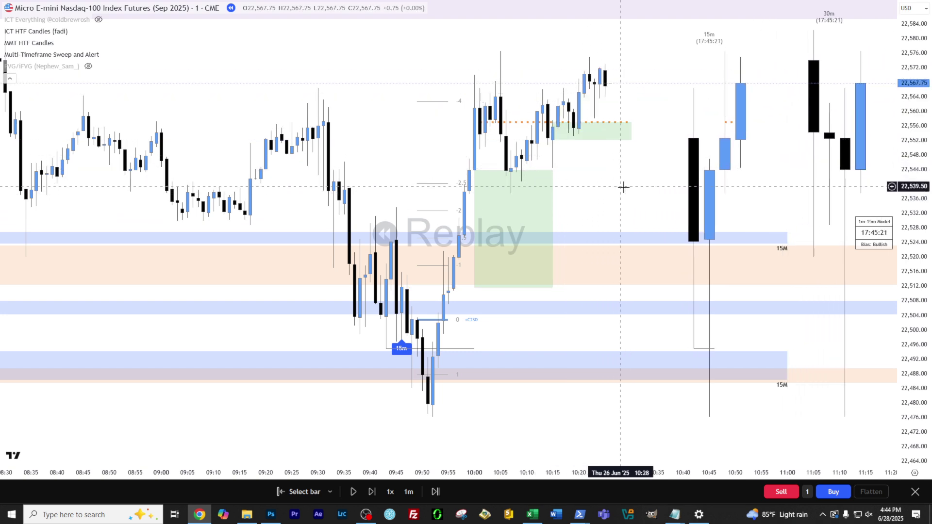
key(shift+Right)
key(shift+Right)
key(shift+Right)
key(shift+Right)
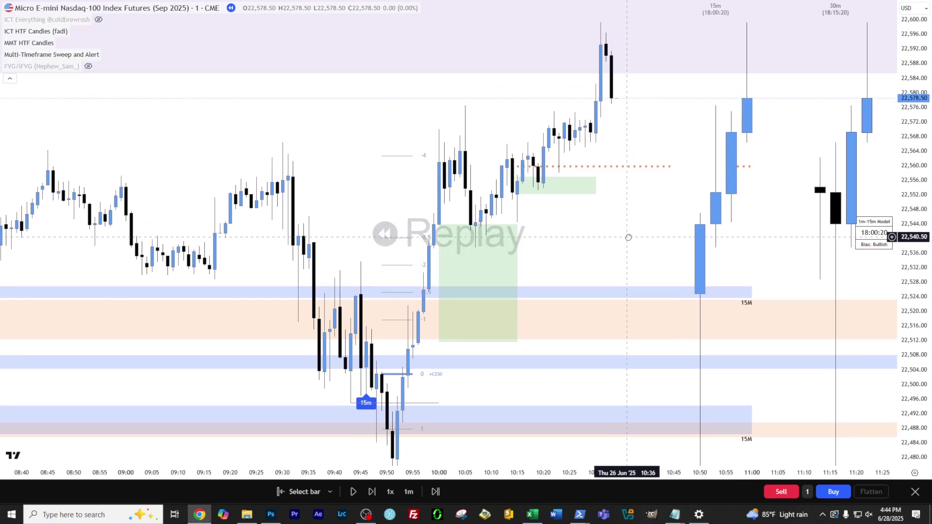
key(shift+Right)
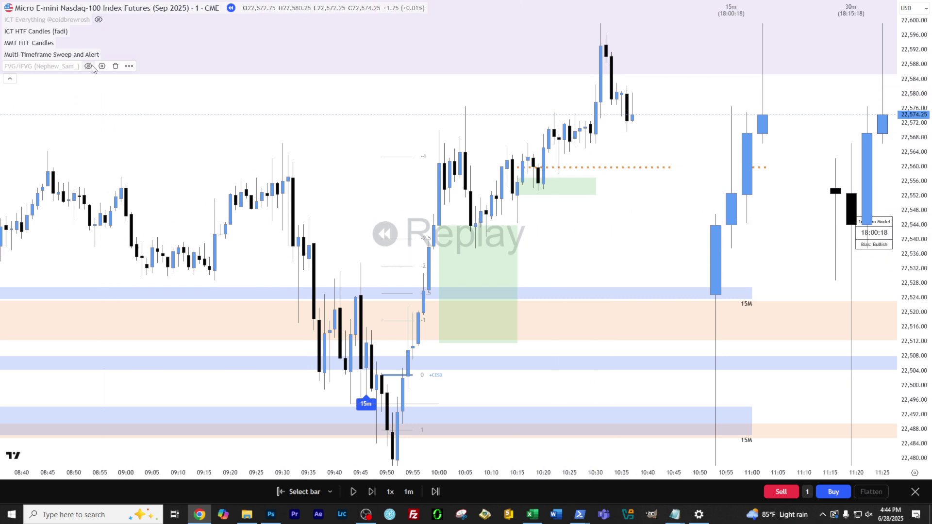
click(122, 55)
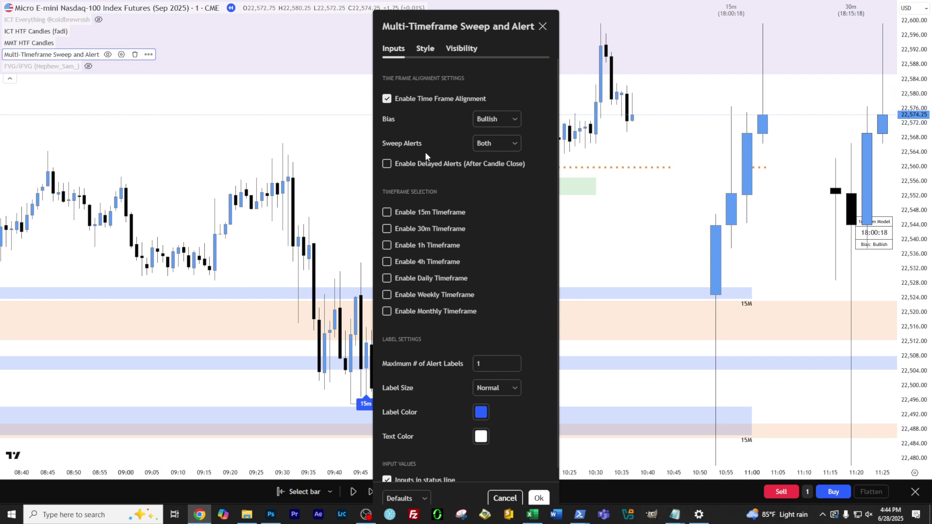
click(387, 167)
click(440, 166)
click(515, 500)
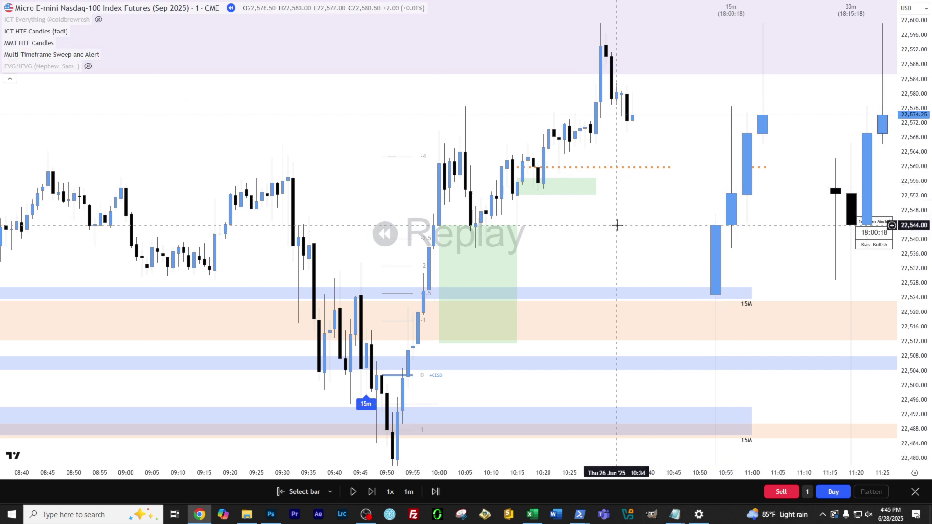
Step: Leave the maximized chart view and exit Bar Replay mode
key(Escape)
click(420, 9)
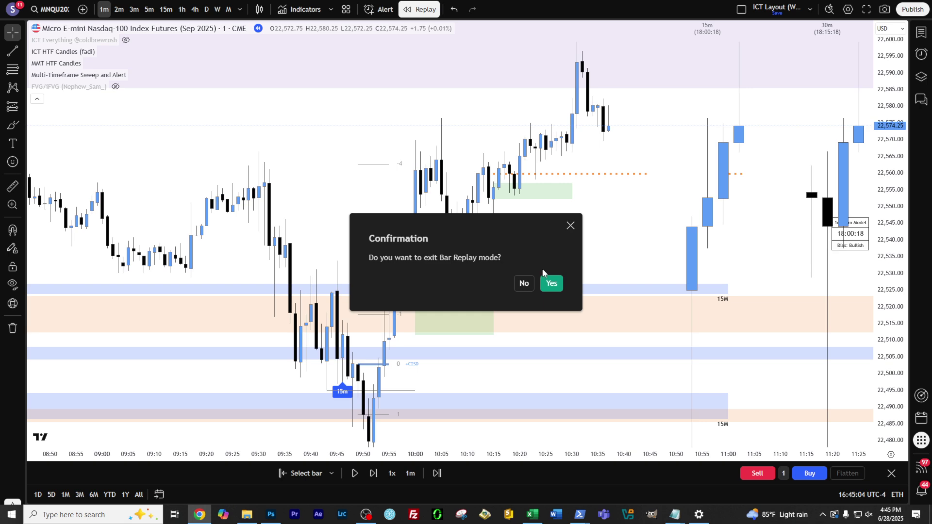
click(550, 285)
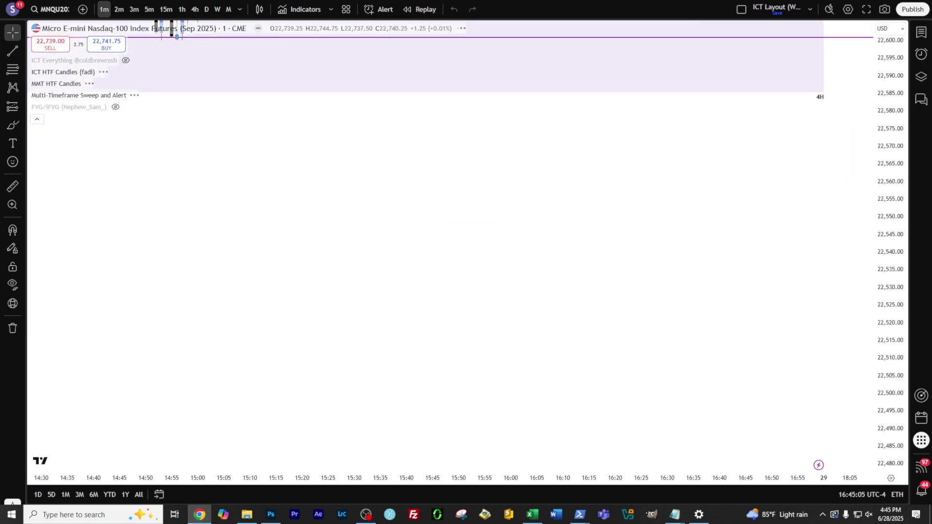
Step: Delete the 15m Bullish Sweep (CC), 15m Bearish Sweep (CC) and 15m Sweep alerts from the alerts list
click(922, 56)
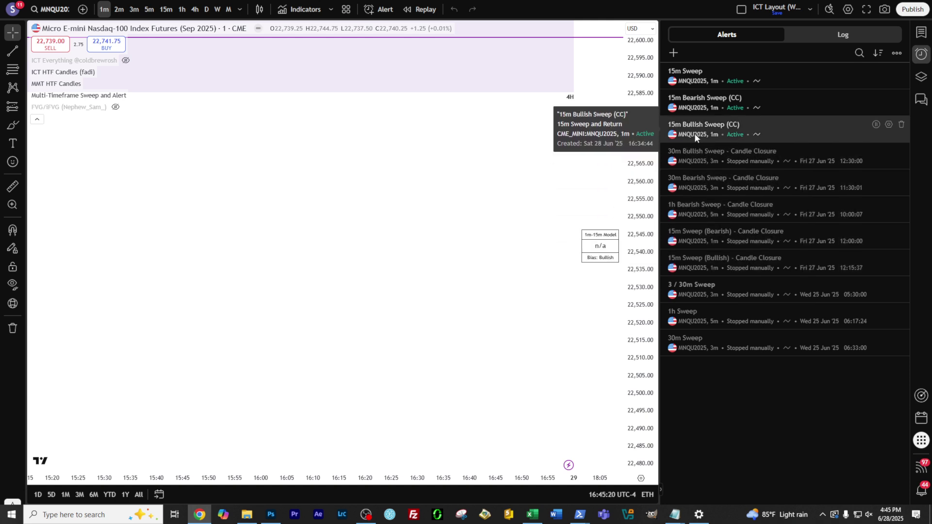
click(902, 125)
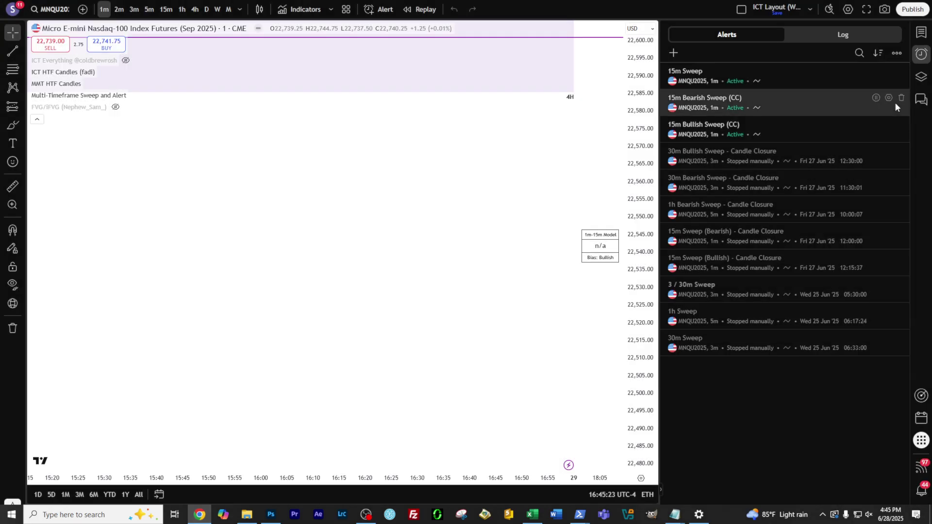
click(900, 100)
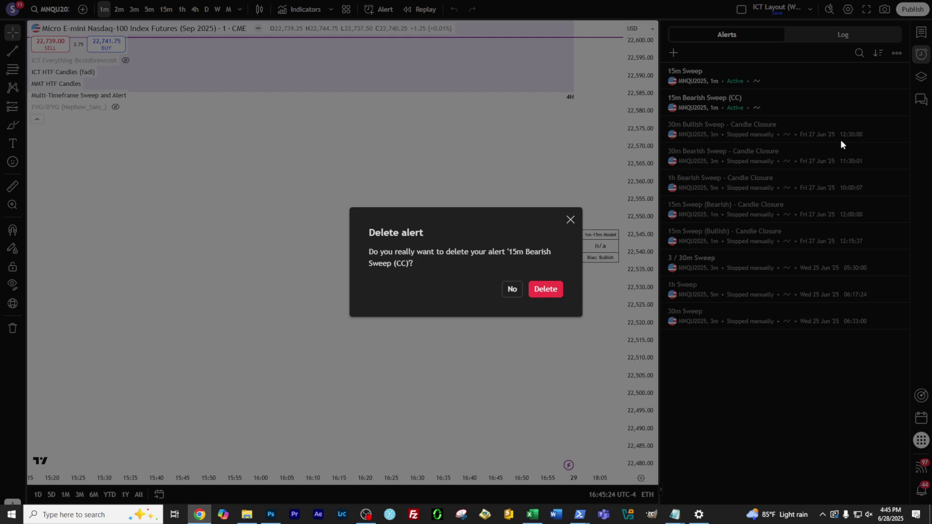
click(561, 287)
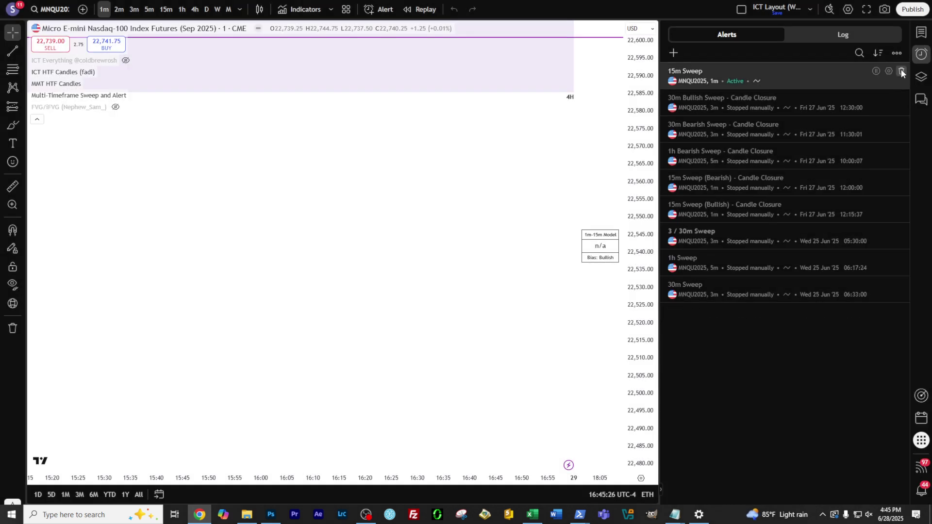
click(899, 73)
click(548, 283)
click(921, 32)
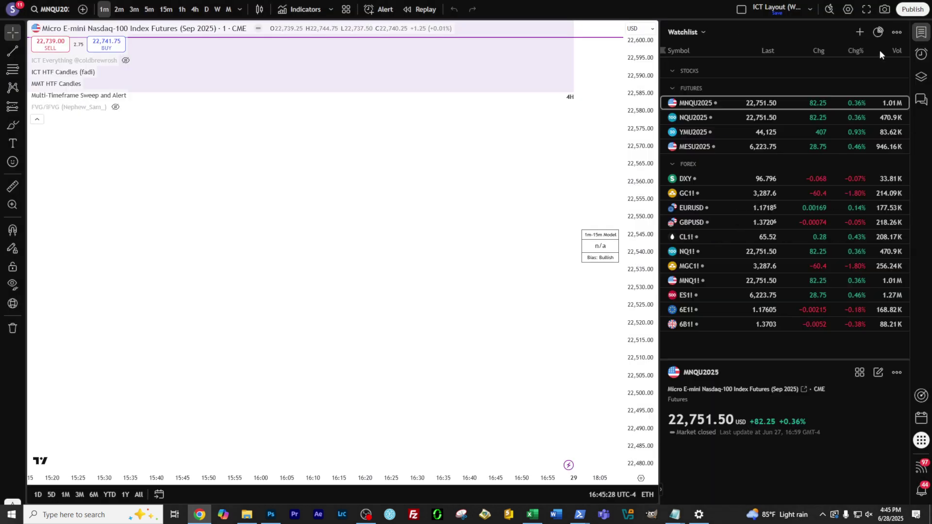
click(921, 32)
Step: Configure Multi-Timeframe Sweep and Alert with Bullish bias, bullish sweep alerts and delayed alerts after candle close
drag(317, 228, 352, 430)
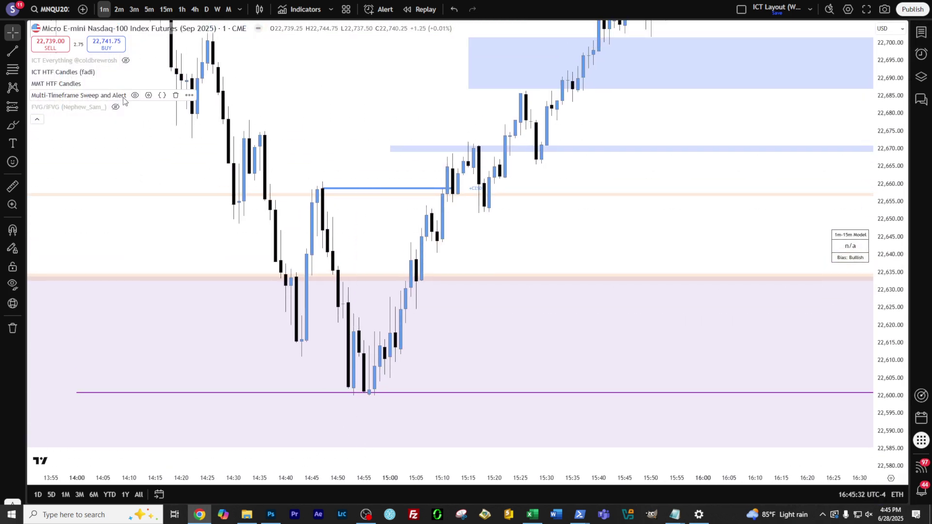
click(148, 96)
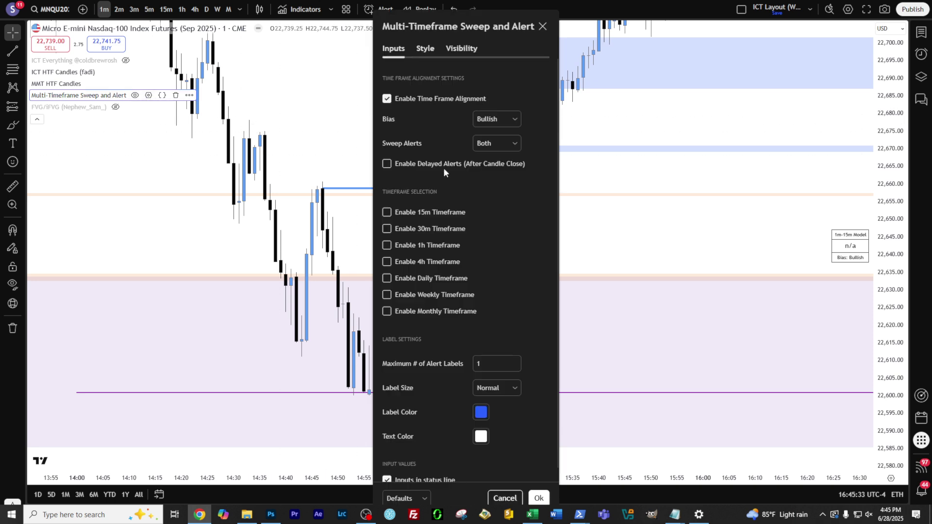
click(498, 124)
click(491, 150)
click(493, 149)
click(493, 178)
click(539, 498)
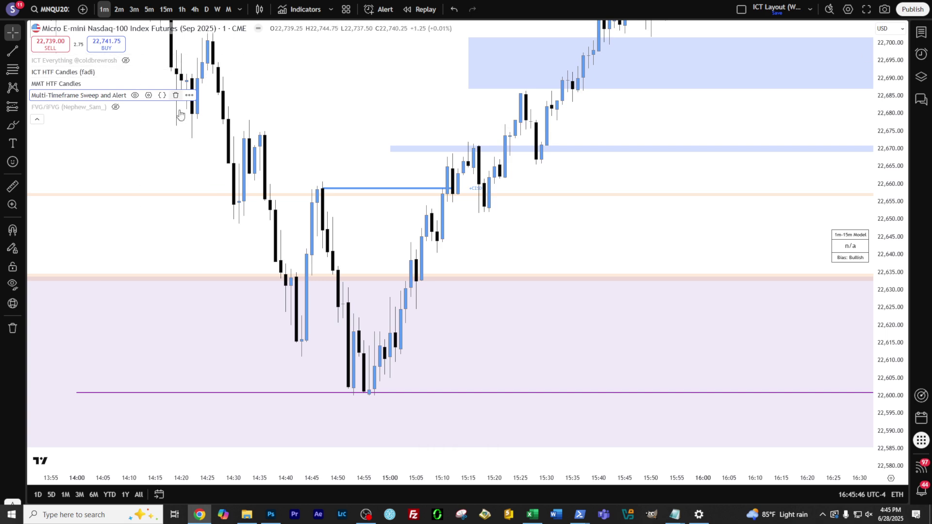
Step: Create a 15m Sweep and Return alert from the indicator, triggering Once Per Bar with the message "15m Bullish Sweep (CC)"
click(189, 95)
click(260, 112)
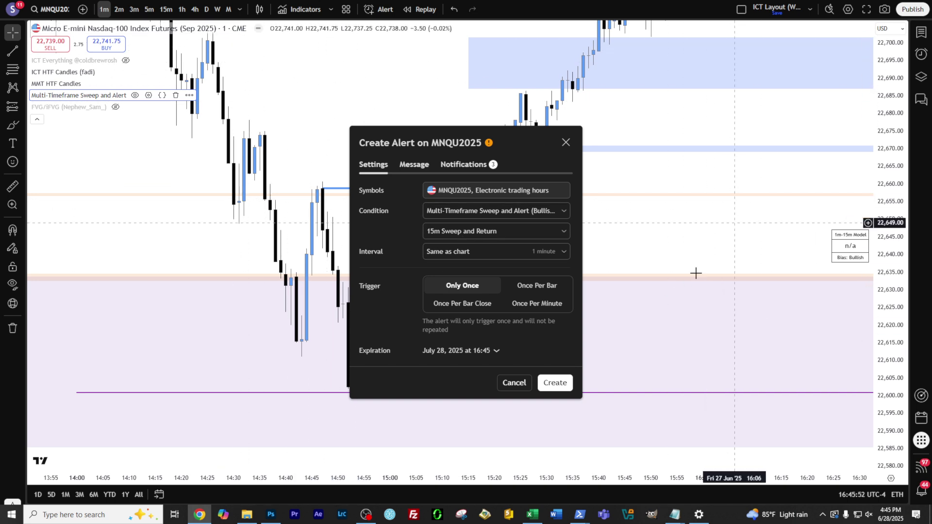
click(534, 286)
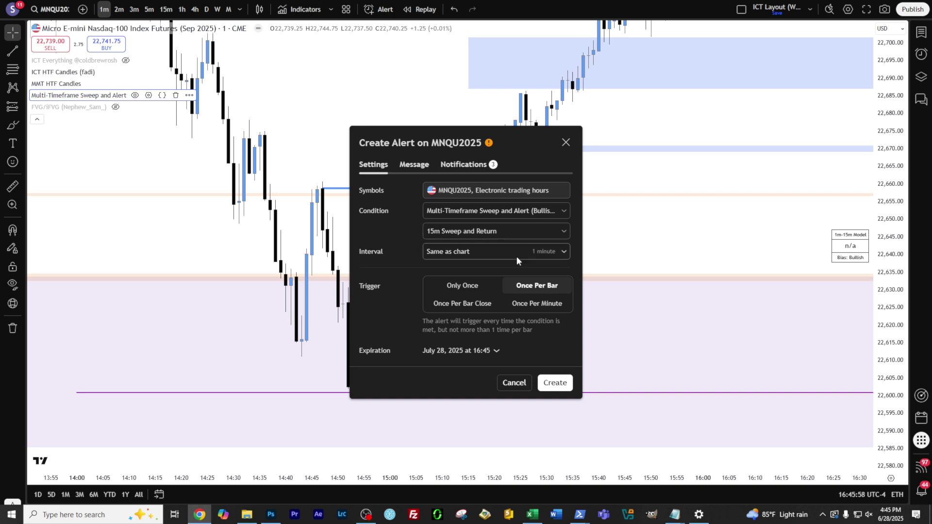
click(414, 165)
click(399, 250)
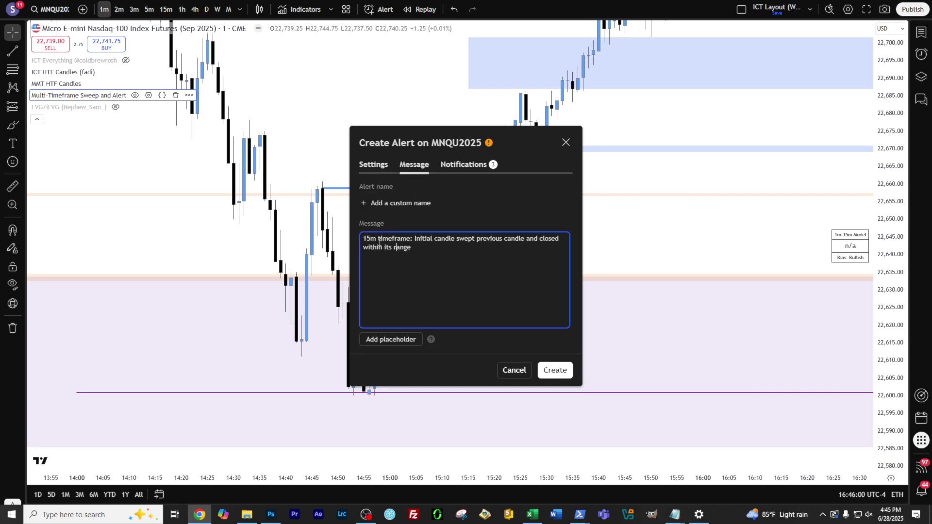
key(ctrl+a)
text(B)
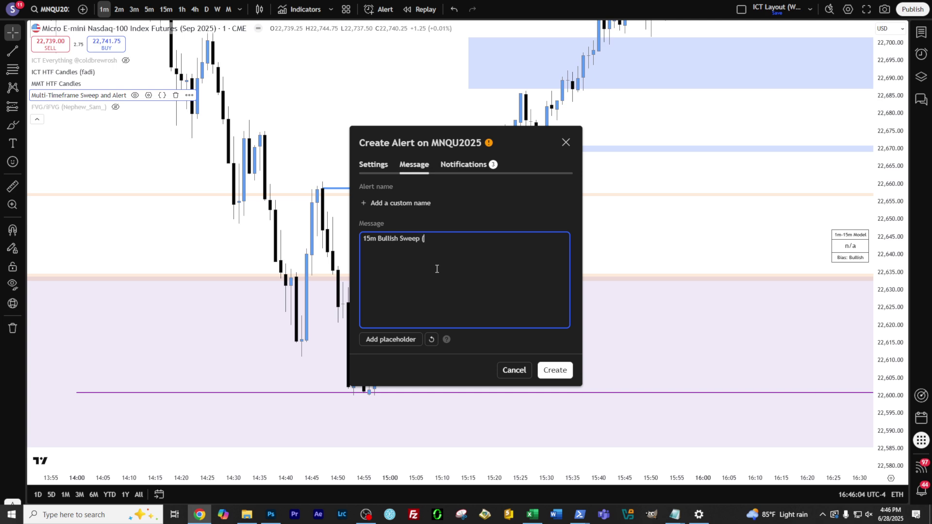
click(554, 369)
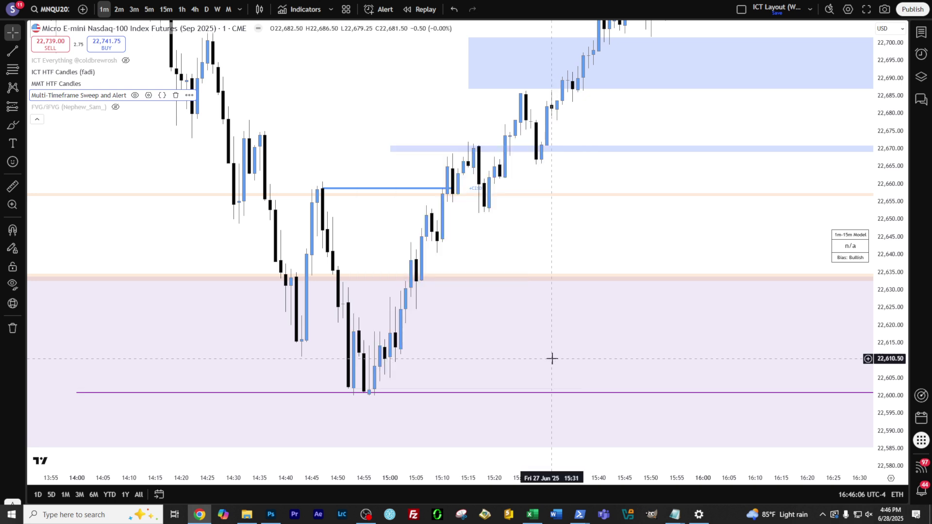
Step: Switch the indicator's bias to Bearish and its sweep alerts to the bearish option, and apply the settings
click(149, 96)
click(482, 121)
click(487, 167)
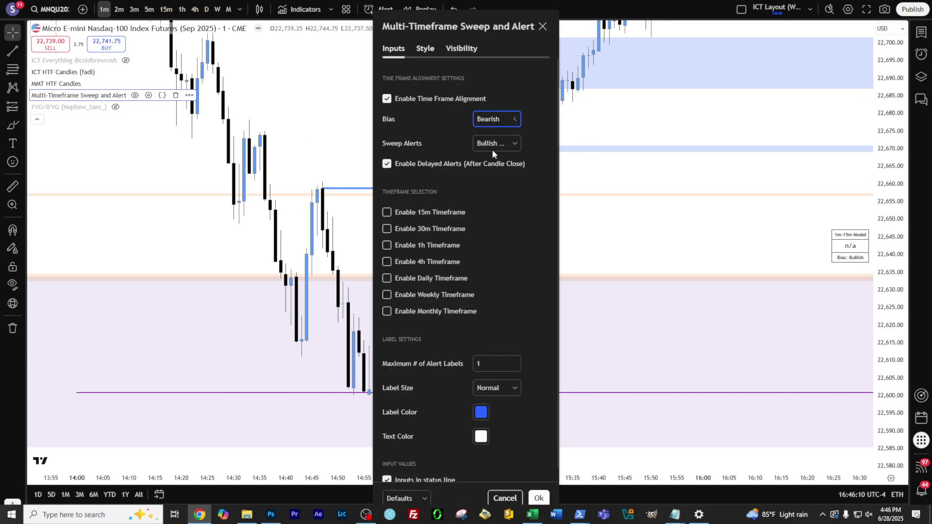
click(492, 148)
click(485, 192)
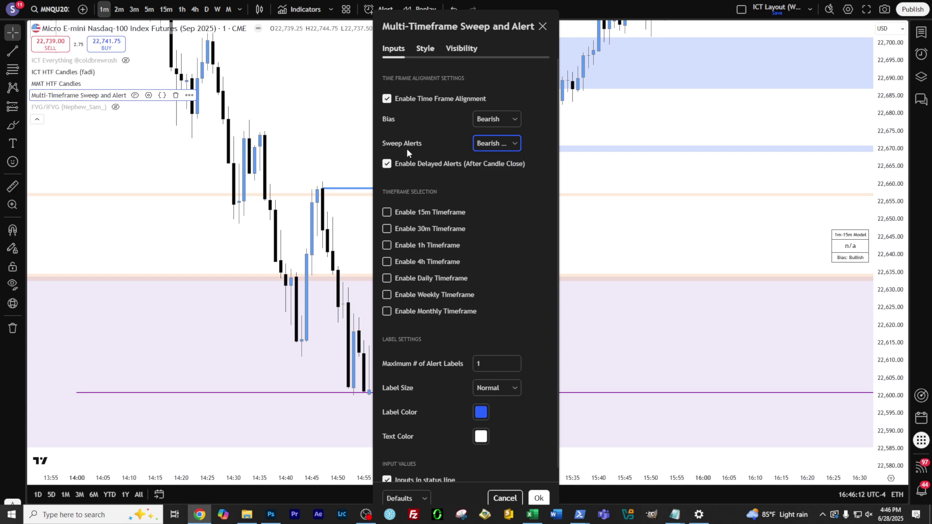
click(537, 497)
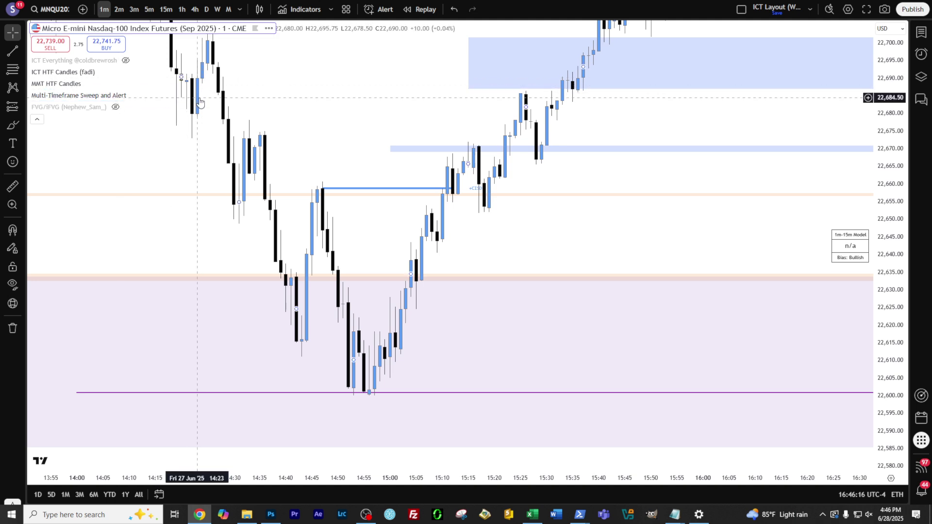
Step: Create a Once Per Bar 15m Sweep and Return alert with the message "15m Bearish Sweep (CC)" and check the alerts list
click(190, 95)
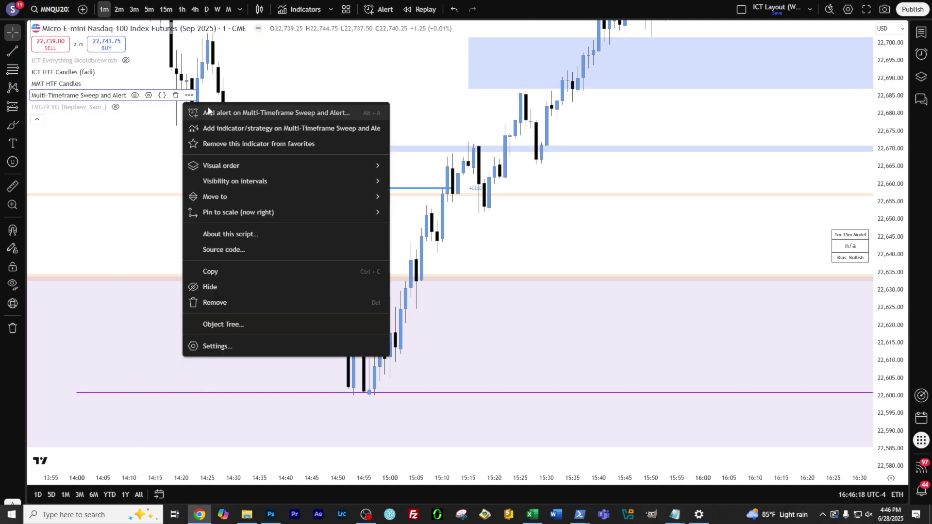
click(204, 110)
click(519, 287)
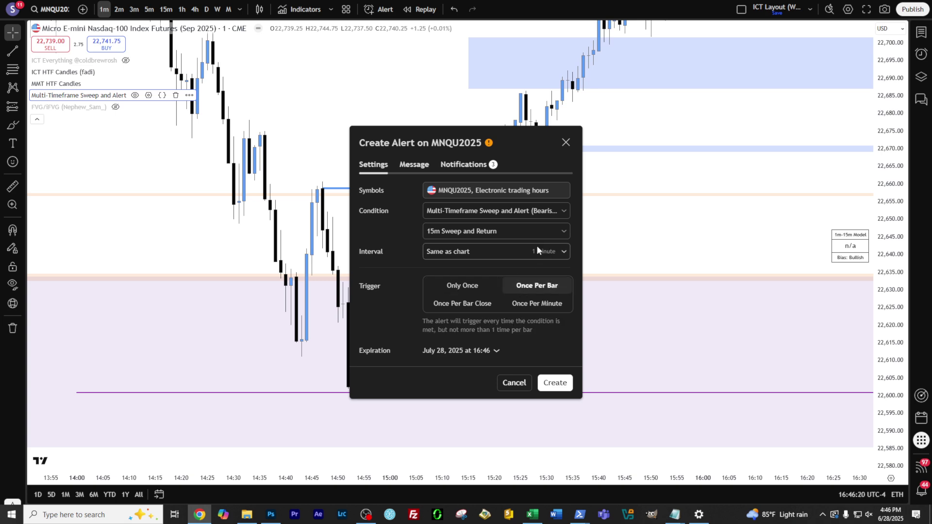
click(414, 165)
drag(365, 238, 446, 250)
text(15m Bearish Sweep (CC)
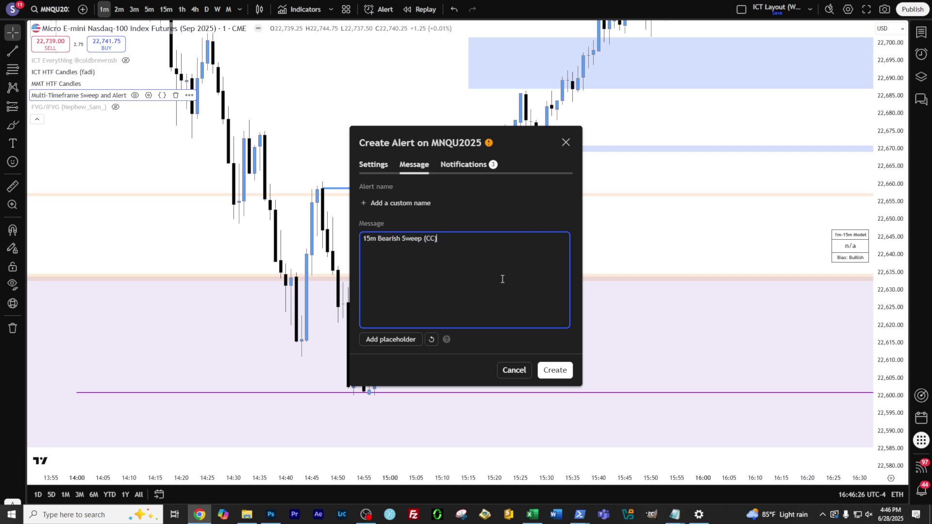
click(542, 370)
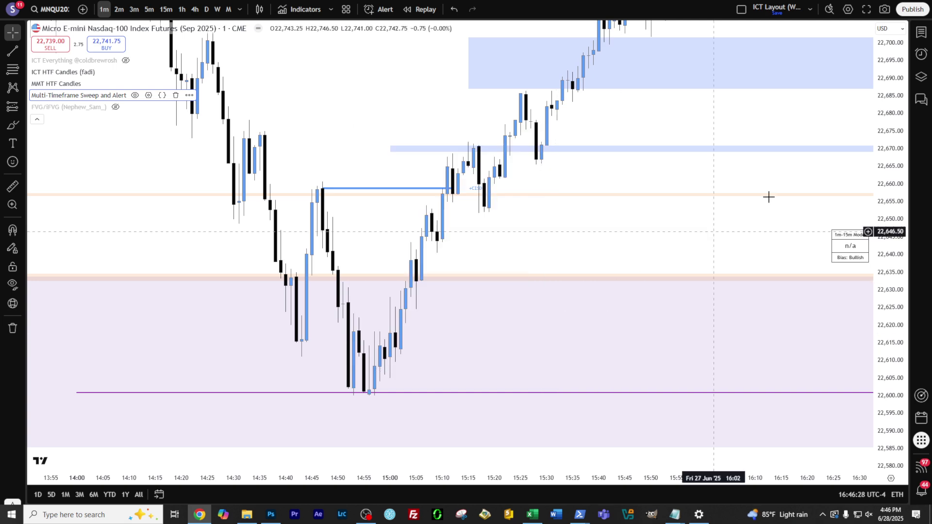
click(922, 52)
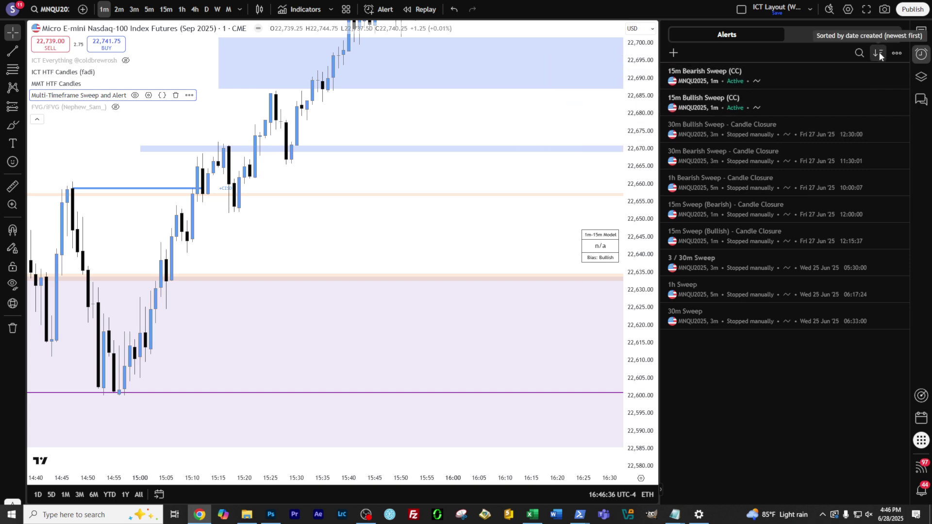
click(919, 54)
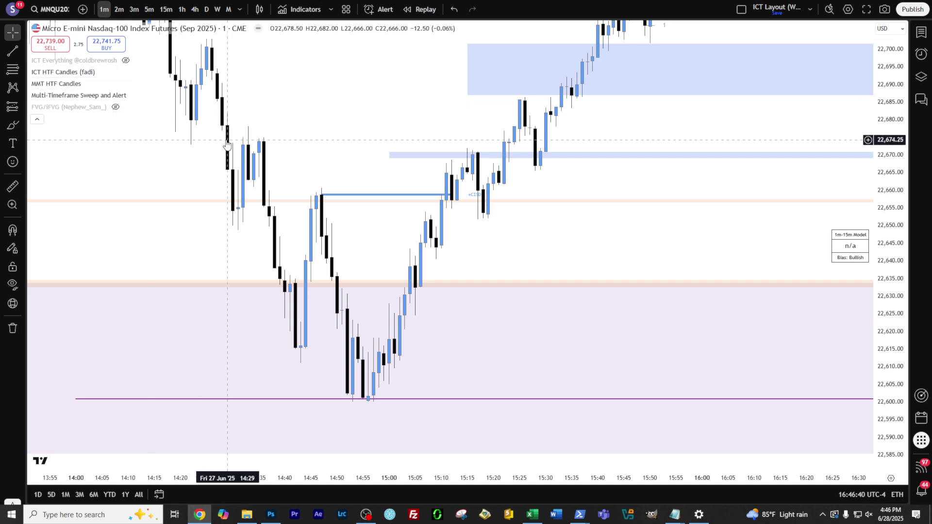
Step: Switch the chart to the 3-minute interval
text(3)
key(Return)
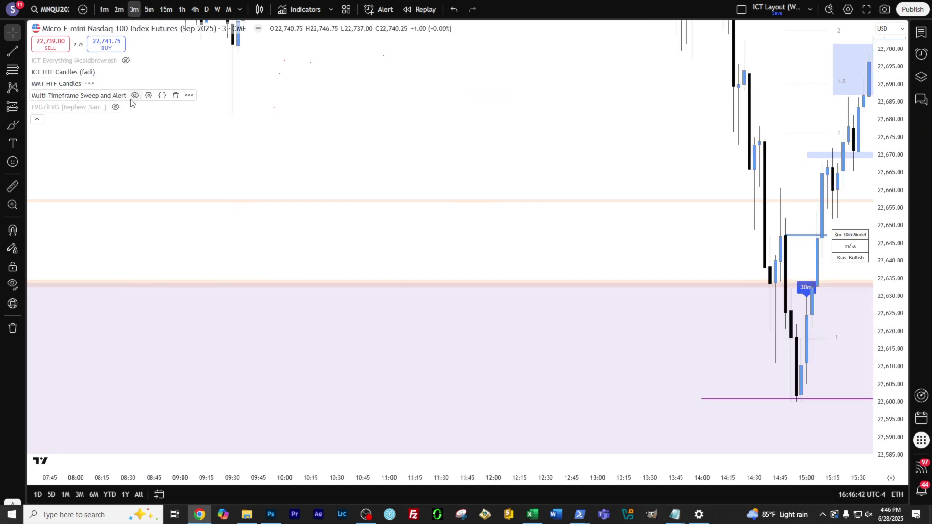
Step: Set up a new alert from the Multi-Timeframe Sweep and Alert indicator for 30m Sweep and Return, triggering Once Per Bar
click(149, 95)
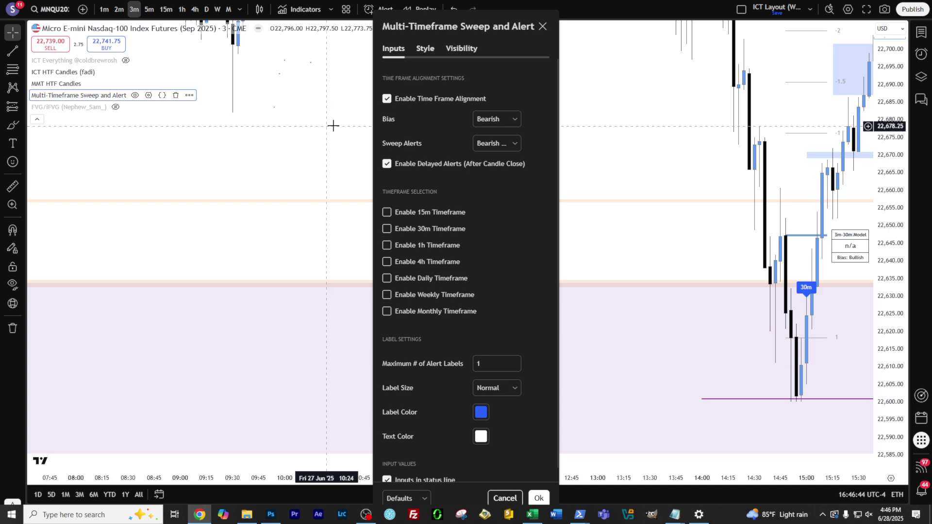
click(503, 498)
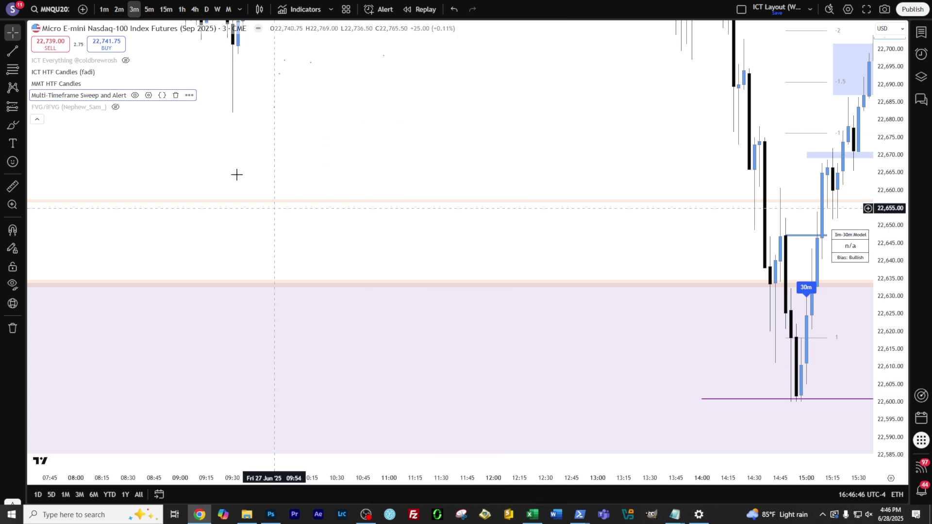
click(190, 96)
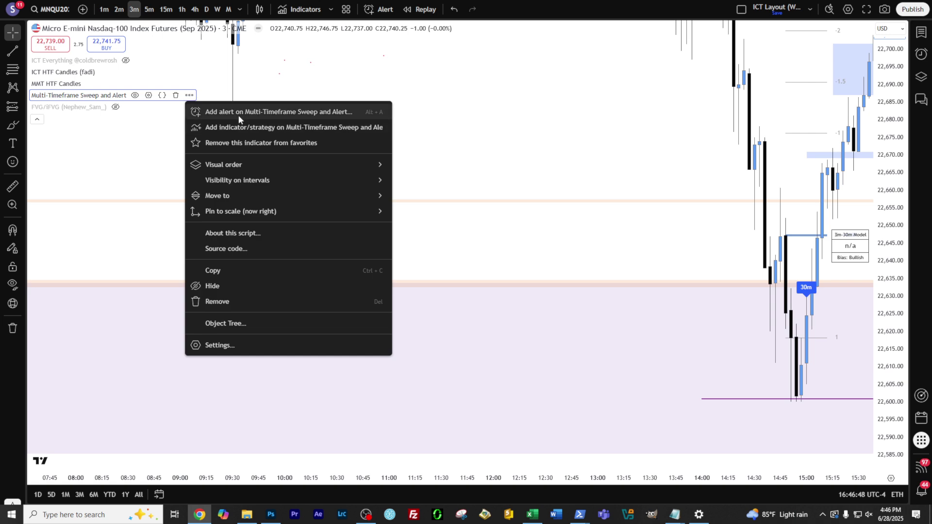
click(238, 112)
click(482, 234)
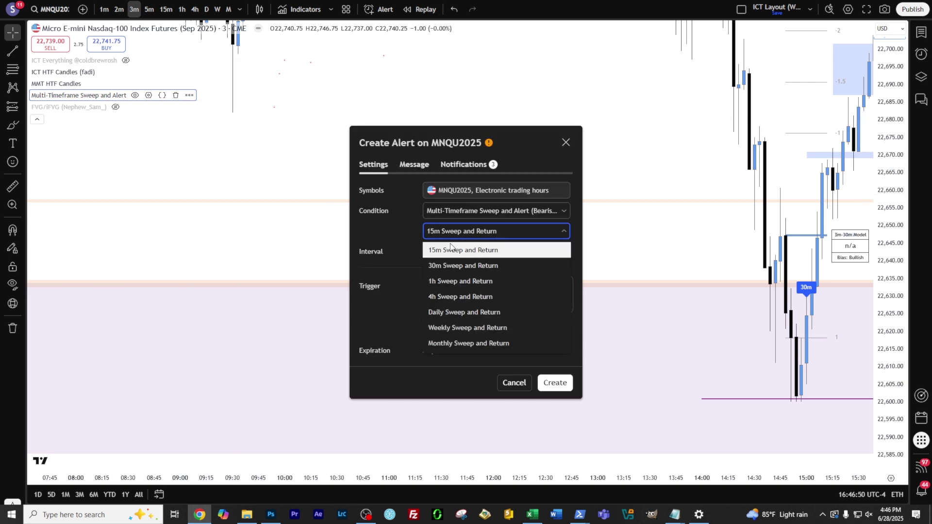
click(435, 266)
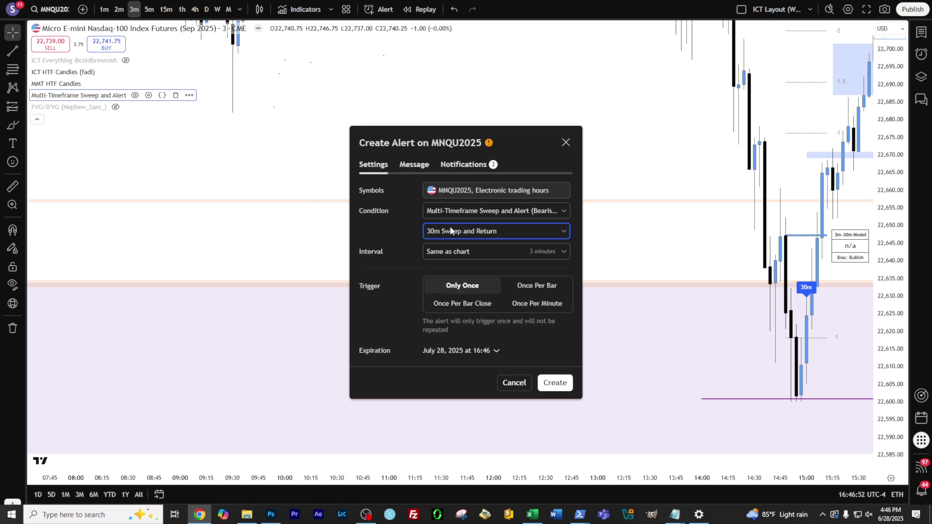
click(537, 286)
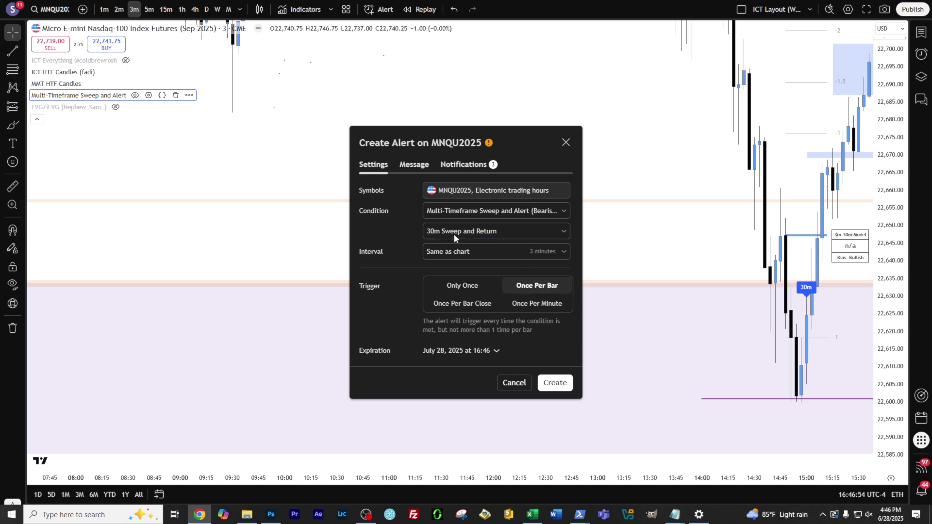
Step: Replace the alert's default message with "30m Bearish Sweep (CC)" and create the alert
click(414, 166)
click(371, 246)
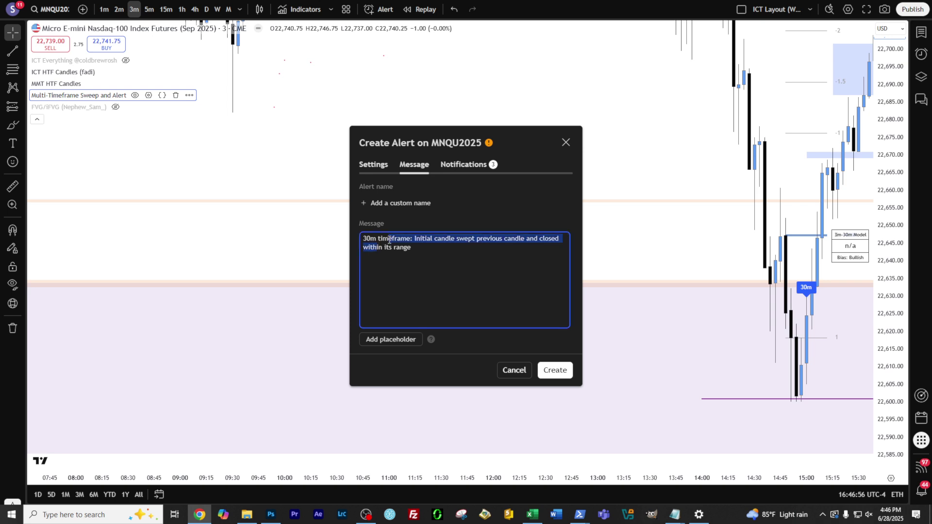
drag(418, 248, 399, 252)
text(Bearish Swe)
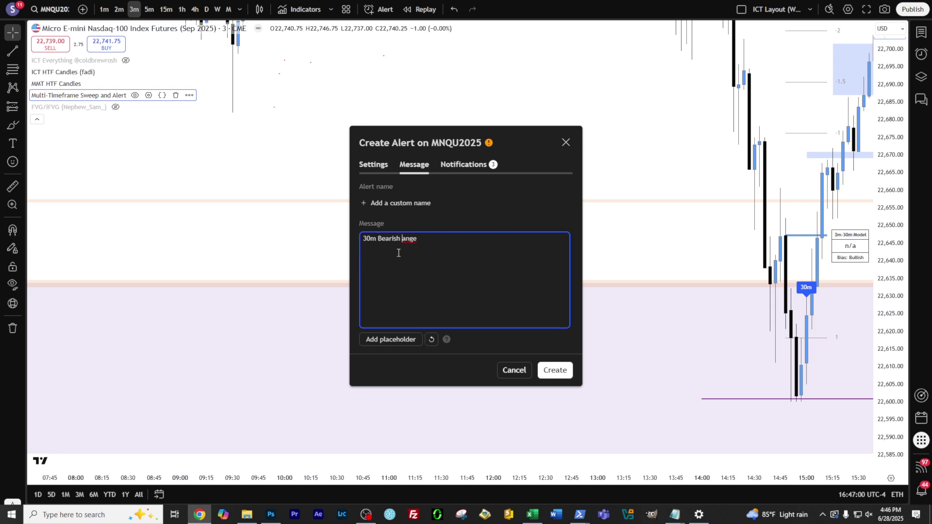
text(ep (CC))
key(shift+End)
key(Delete)
click(554, 375)
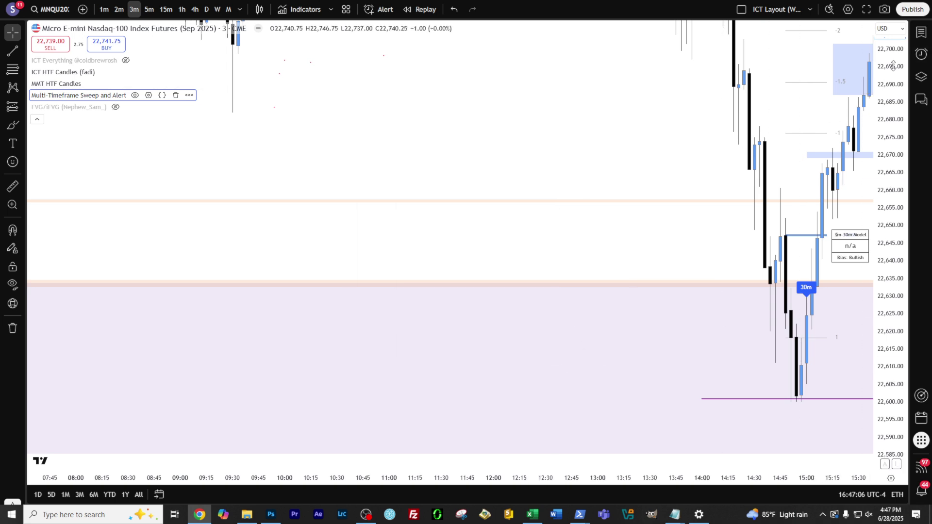
Step: Check the alerts list, and review the sweep indicator's input settings without changing them
click(920, 54)
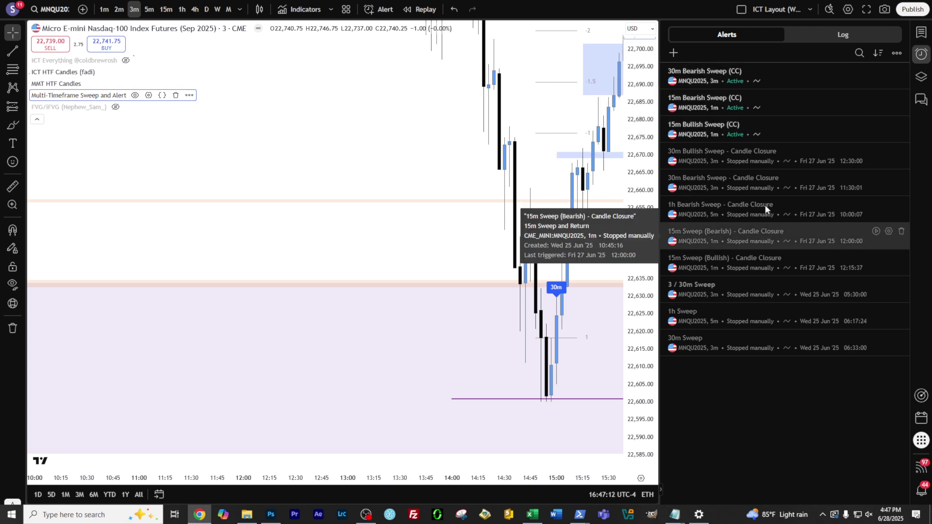
click(921, 55)
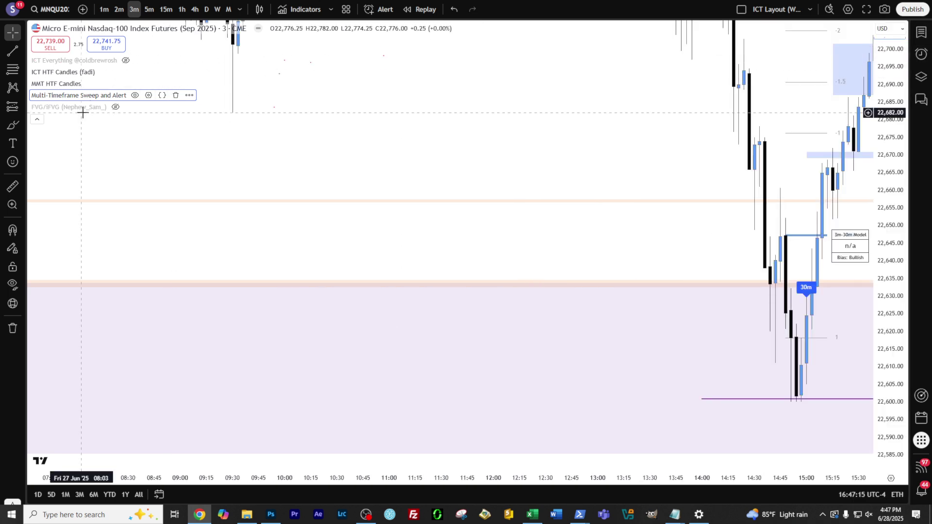
click(189, 95)
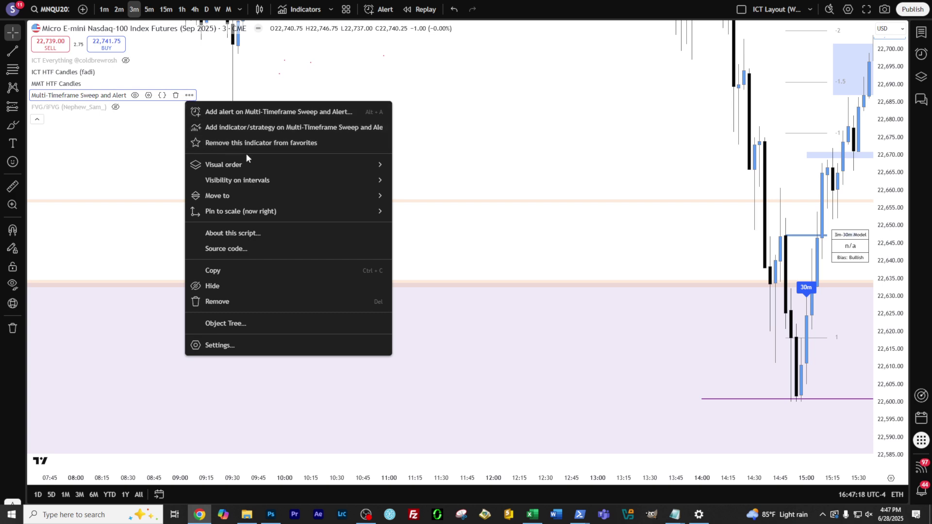
click(219, 345)
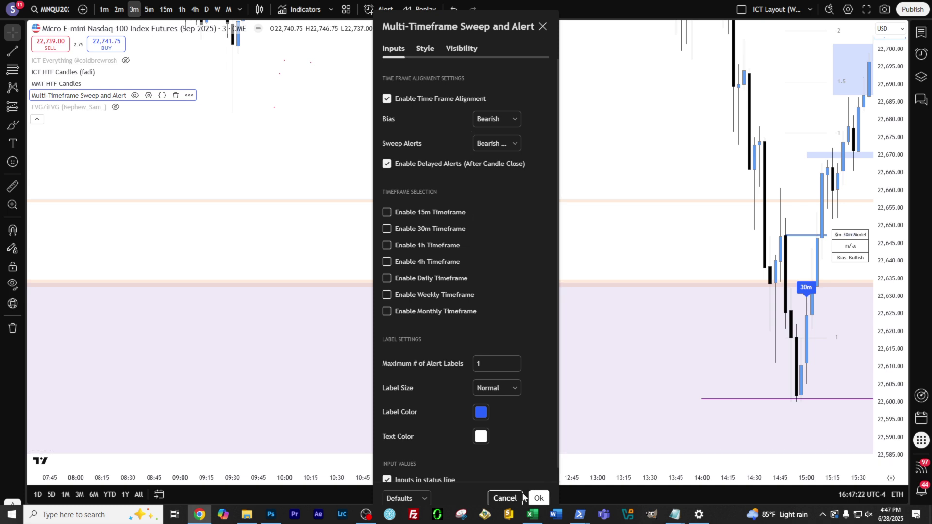
click(506, 498)
key(5)
key(Return)
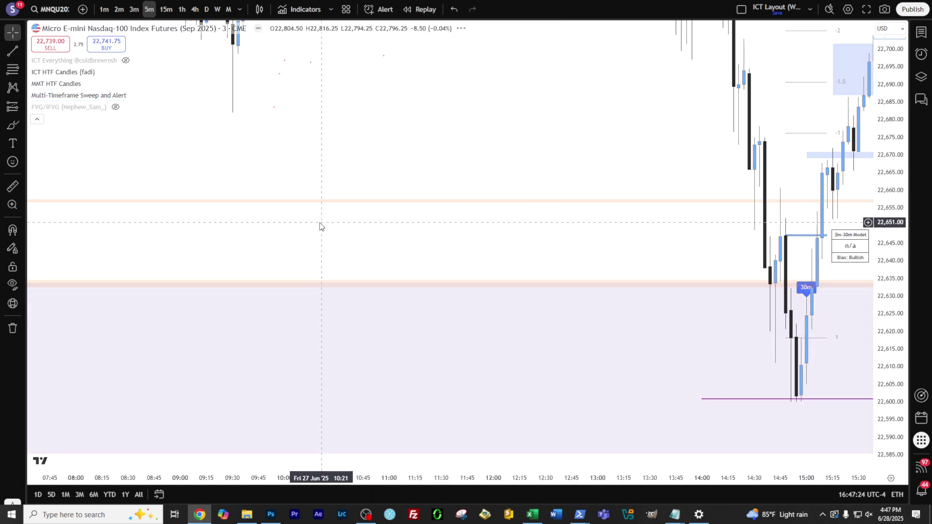
mouse_move(115, 97)
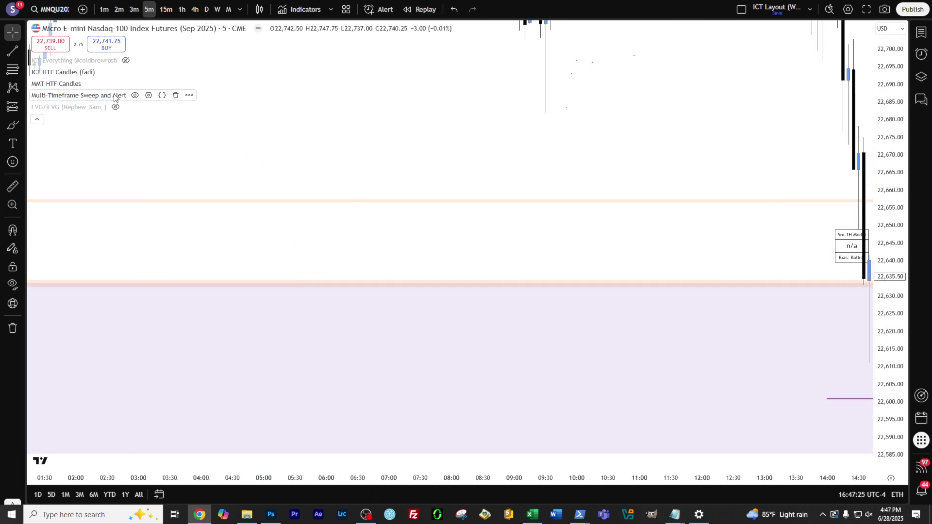
click(190, 95)
click(253, 112)
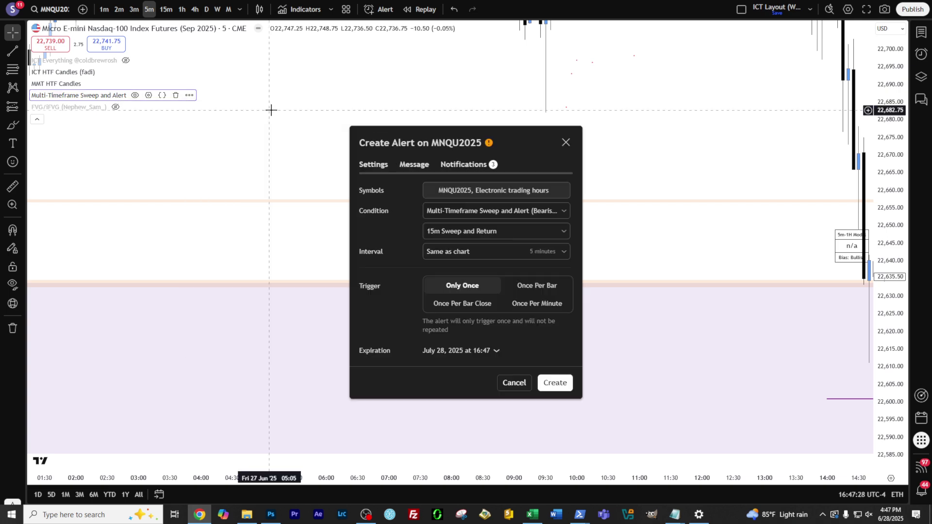
click(454, 231)
click(444, 281)
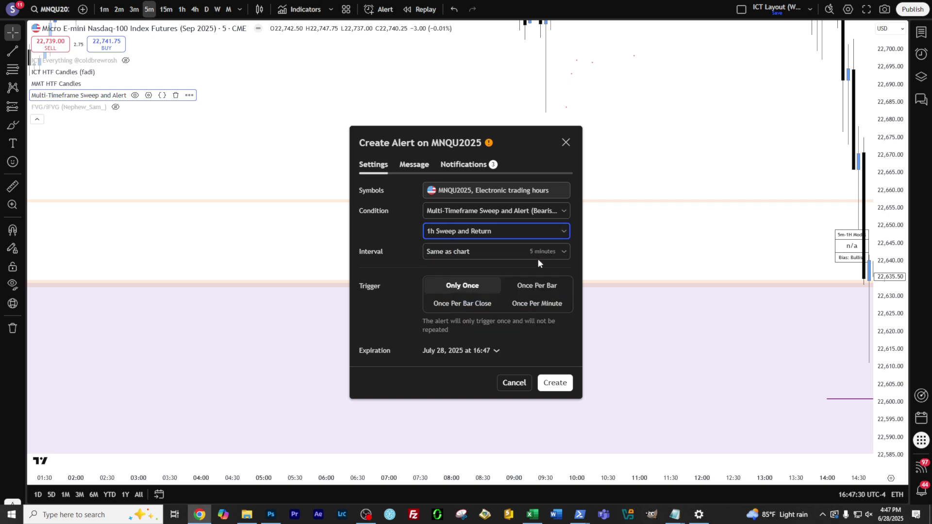
click(537, 285)
click(415, 164)
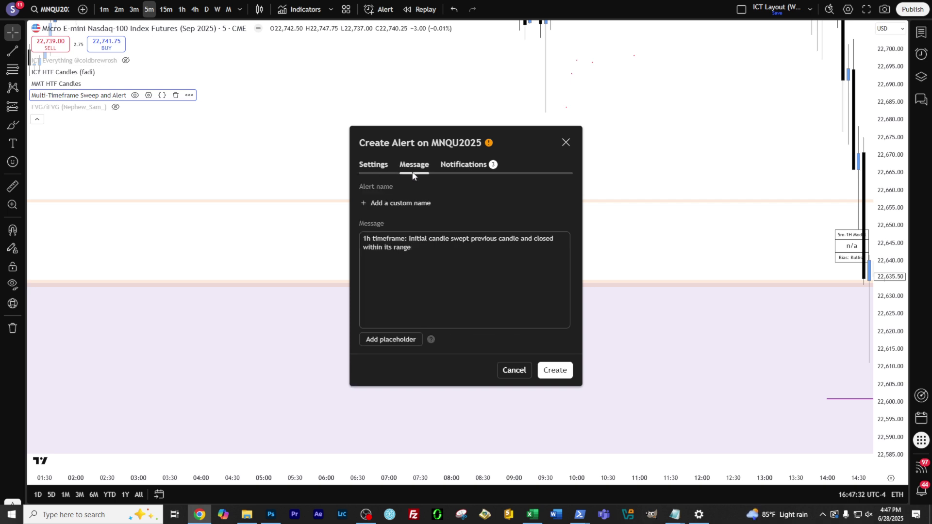
drag(371, 239, 415, 246)
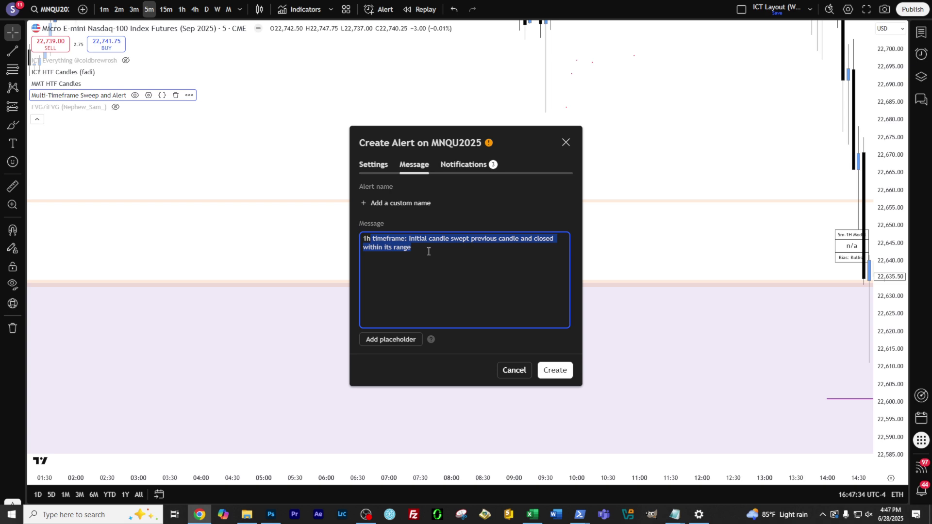
click(521, 374)
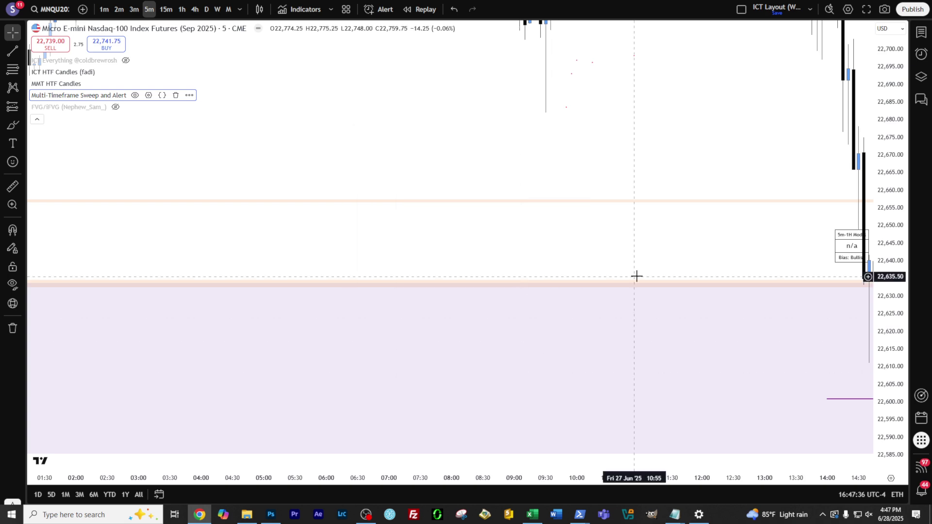
Step: Reset the chart view to the latest candles and switch the chart to the 1-minute interval
drag(646, 233, 549, 275)
key(alt+r)
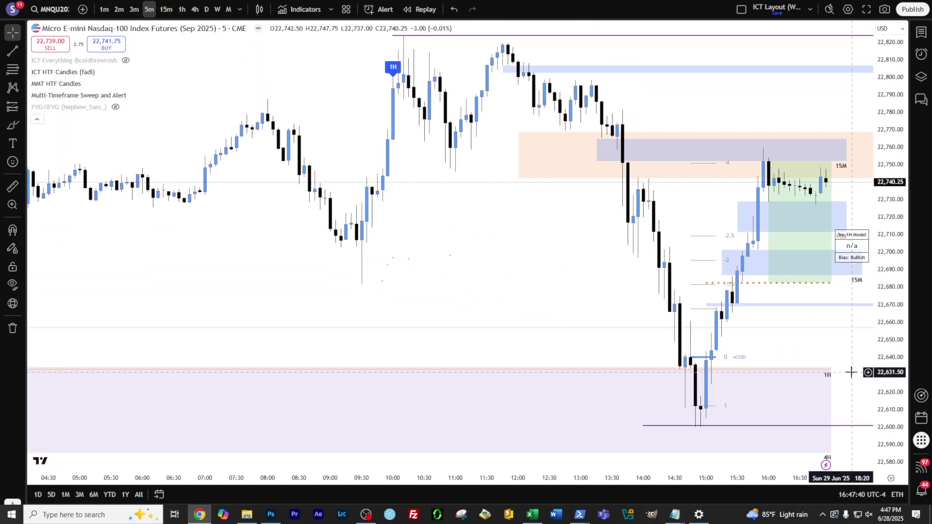
drag(568, 310, 379, 248)
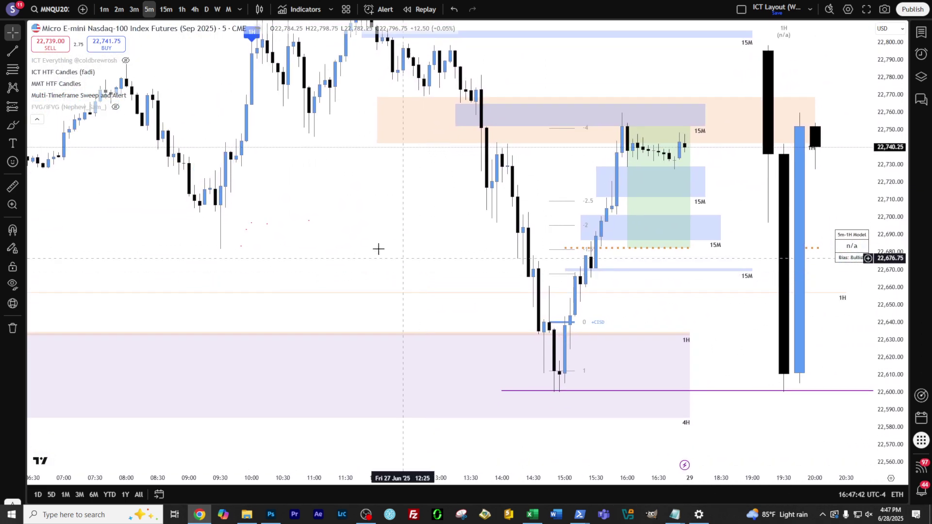
key(1)
key(Return)
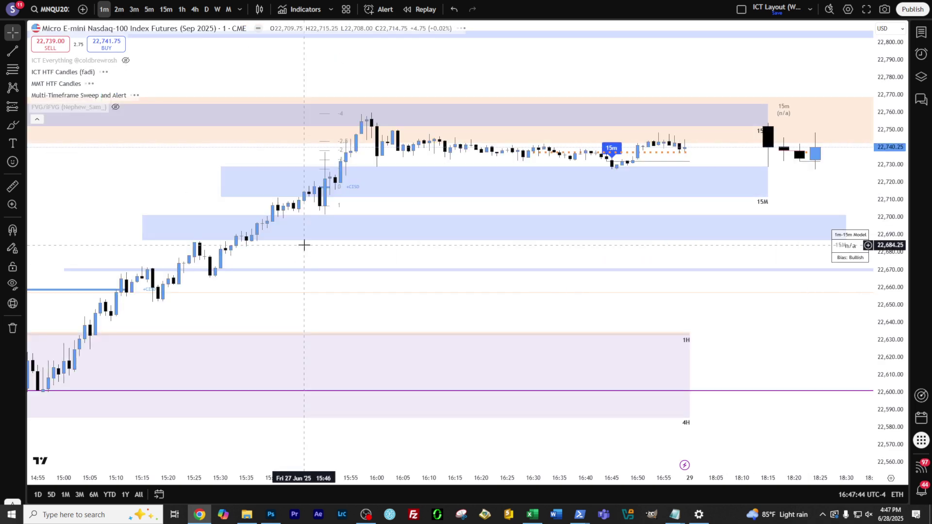
drag(306, 246, 484, 281)
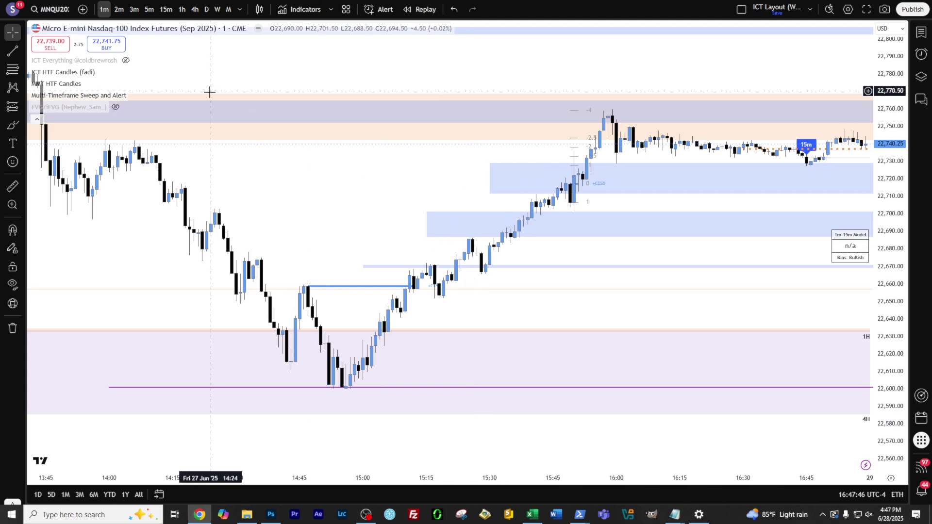
Step: Set the sweep indicator's bias to Neutral and its sweep alerts to Both, disable delayed alerts after candle close, and apply the settings
click(148, 95)
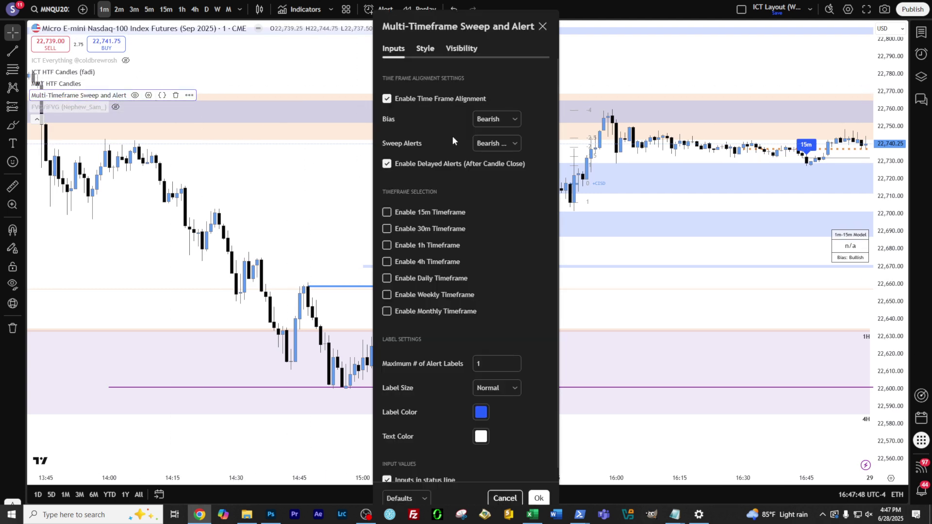
click(442, 163)
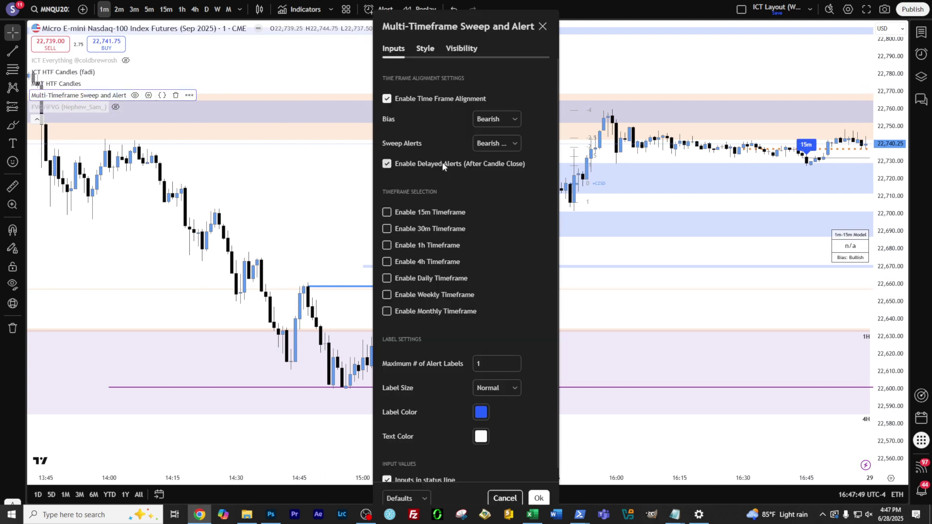
click(502, 123)
click(491, 138)
click(497, 144)
click(486, 165)
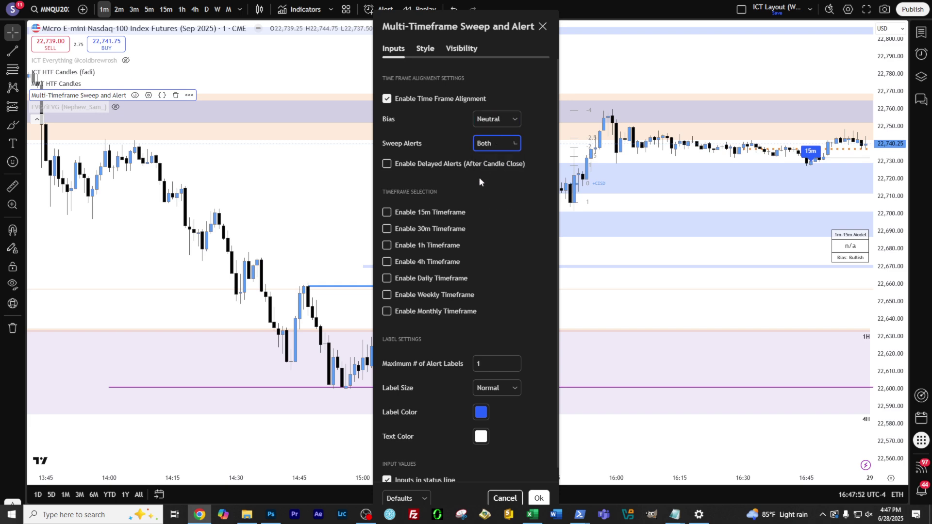
click(528, 494)
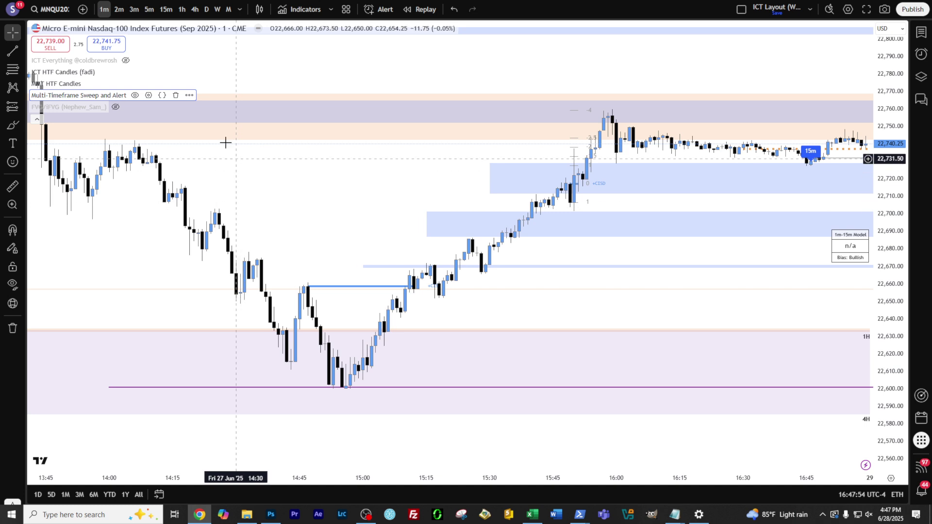
Step: Create a Once Per Bar 15m Sweep and Return alert from the indicator with the message "15m Sweep"
click(188, 94)
click(212, 107)
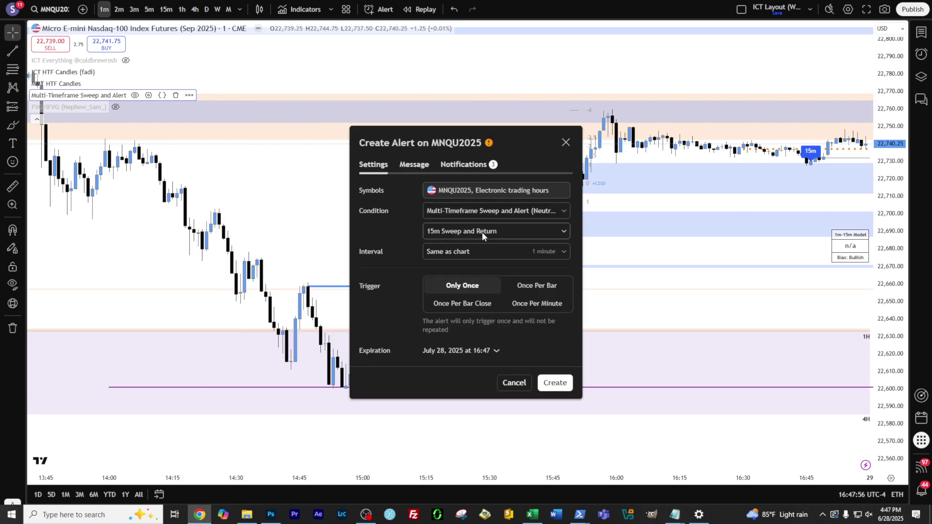
click(537, 286)
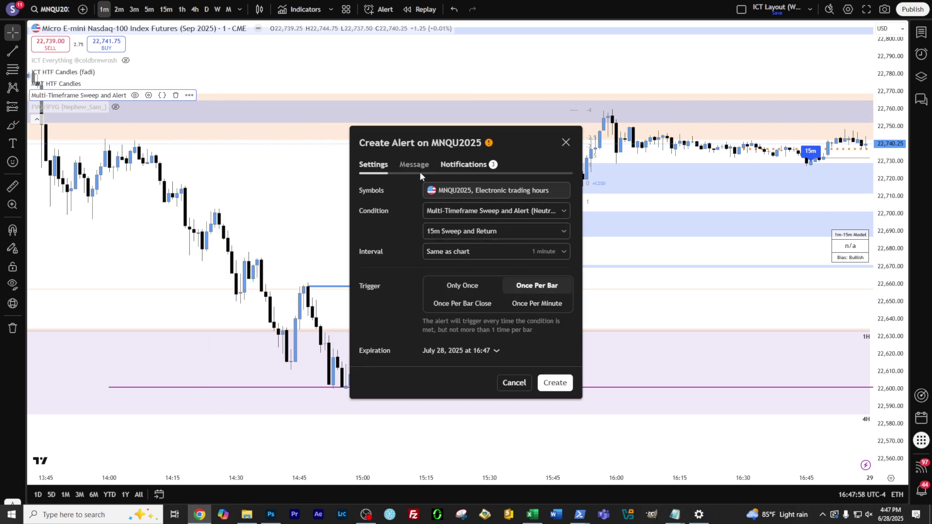
click(419, 167)
drag(378, 238, 446, 260)
text(Sweep)
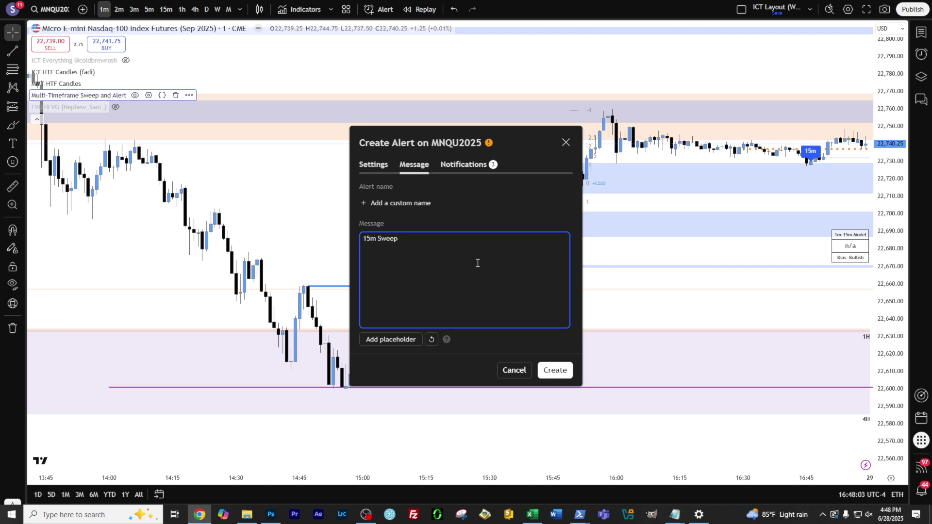
click(556, 366)
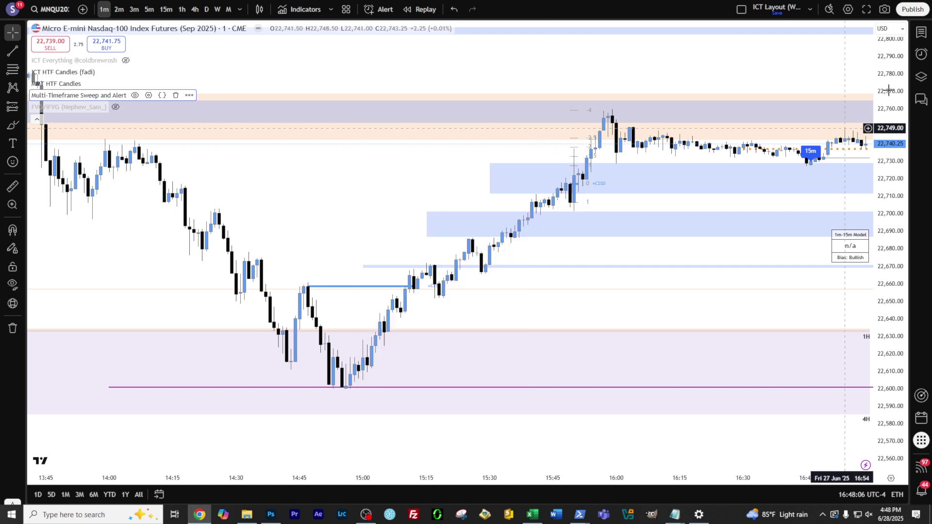
Step: Check the new 15m alert in the alerts list and close the list
click(922, 54)
mouse_move(742, 78)
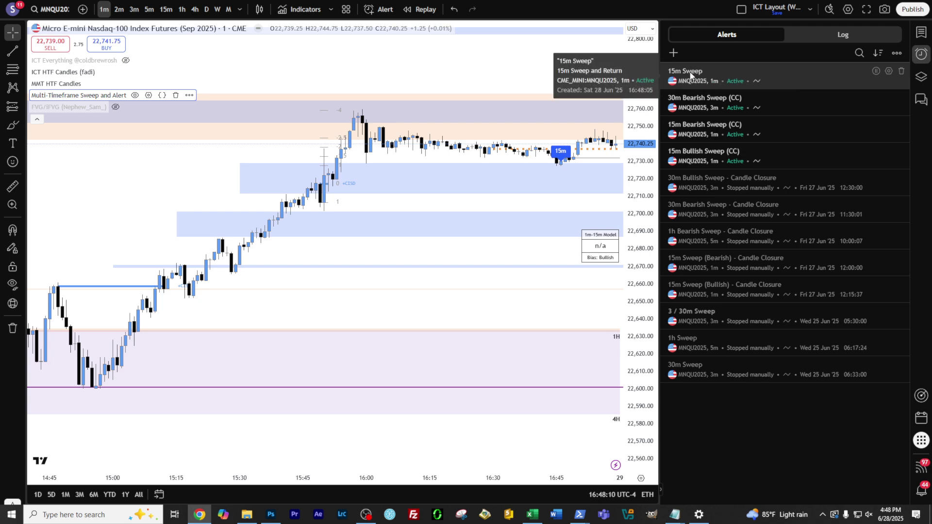
click(921, 54)
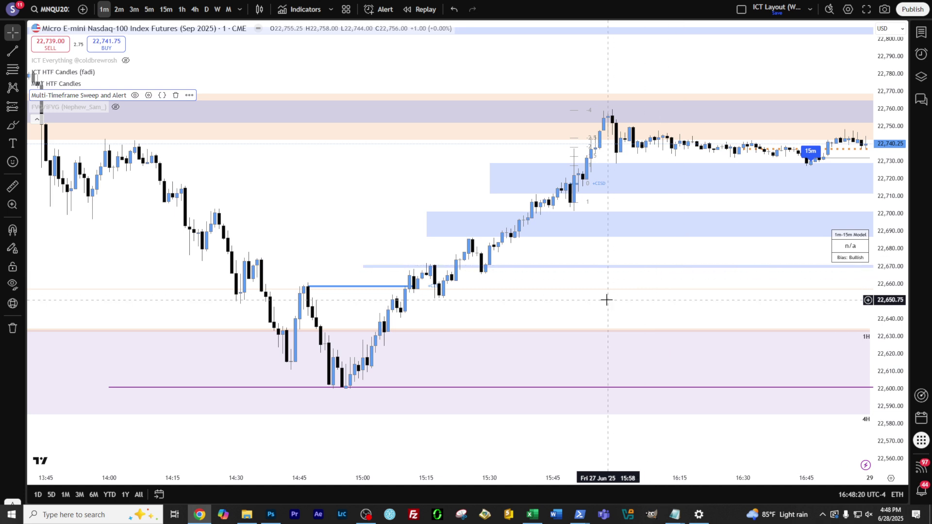
scroll(606, 300, down, 1)
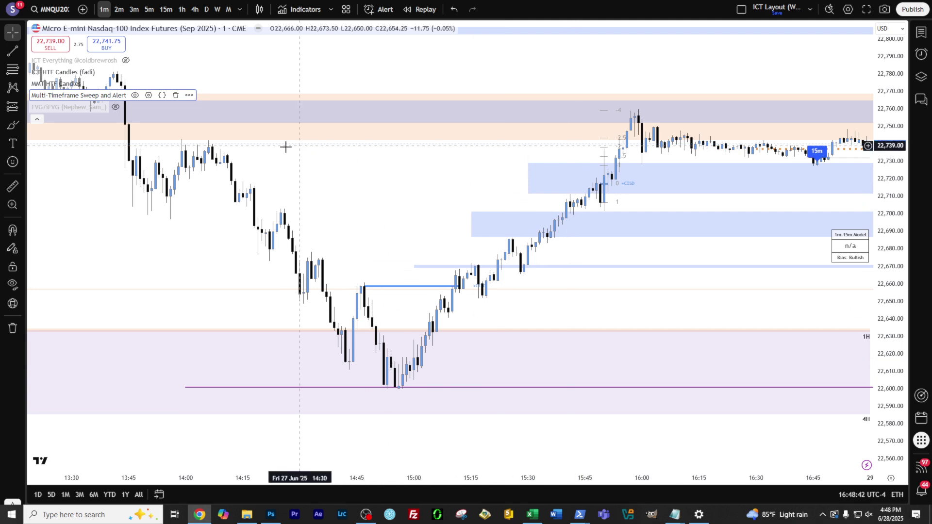
Step: Set the Multi-Timeframe Sweep and Alert indicator's bias to Bullish and its sweep alerts to Bullish Only, and apply the settings
click(190, 96)
click(149, 95)
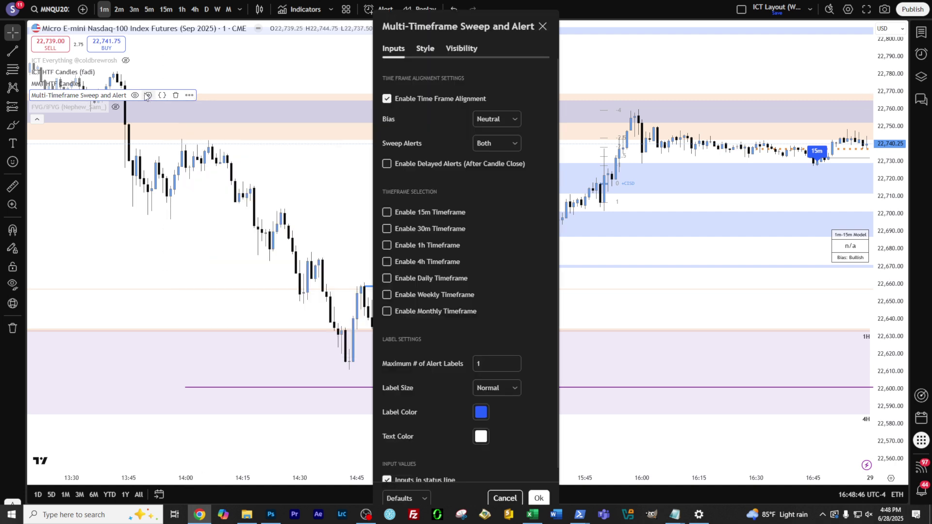
click(489, 122)
click(489, 154)
click(488, 145)
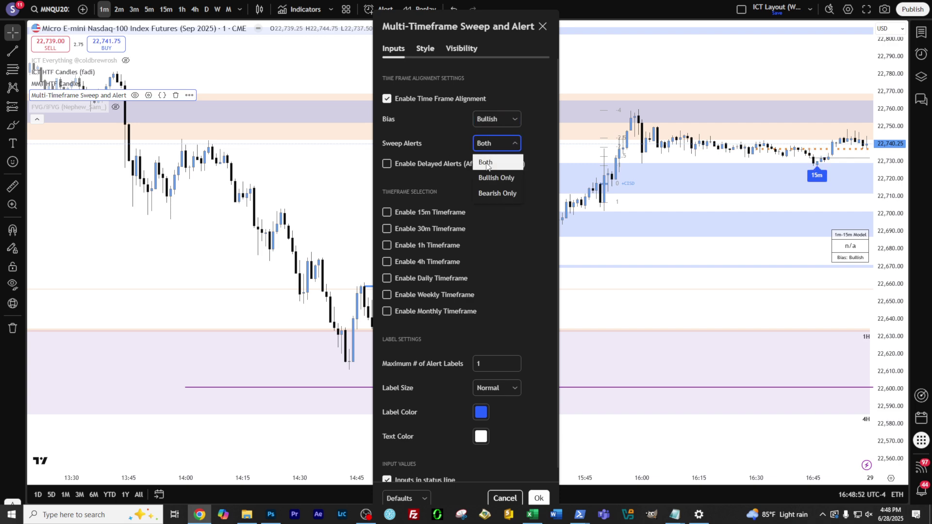
click(500, 176)
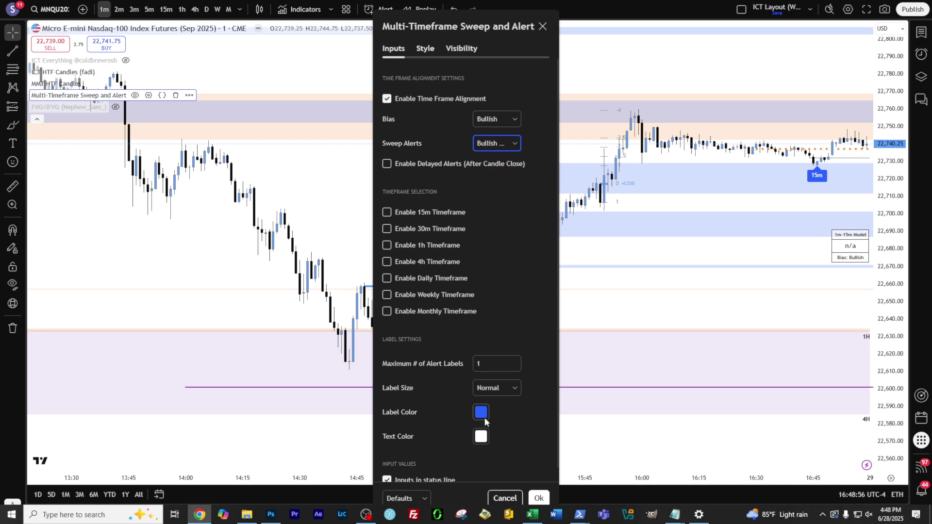
click(537, 498)
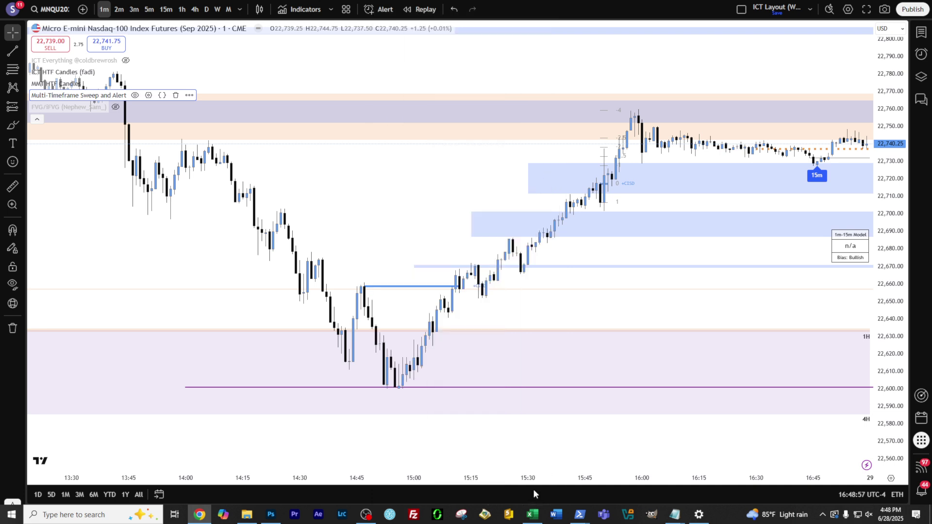
Step: Create a Once Per Bar 15m Sweep and Return alert from the bullish indicator, keeping the default message
click(189, 95)
click(240, 111)
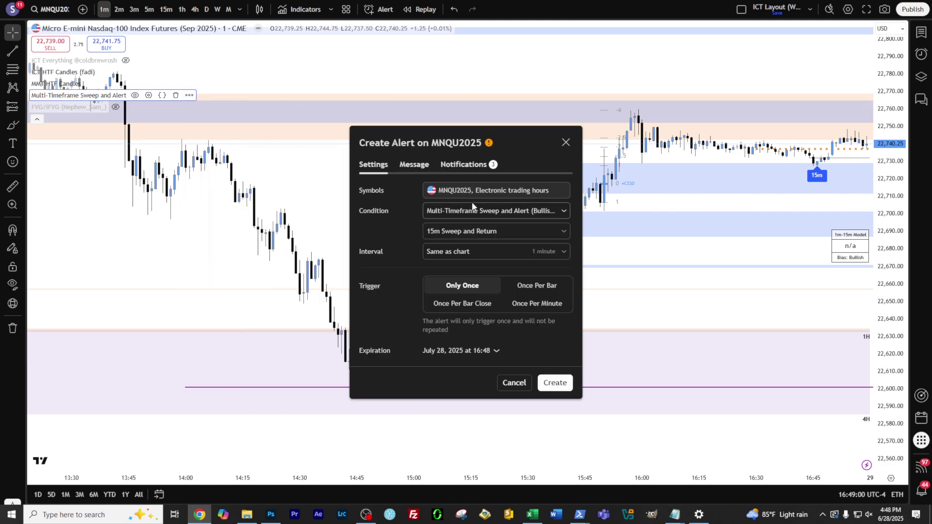
click(537, 286)
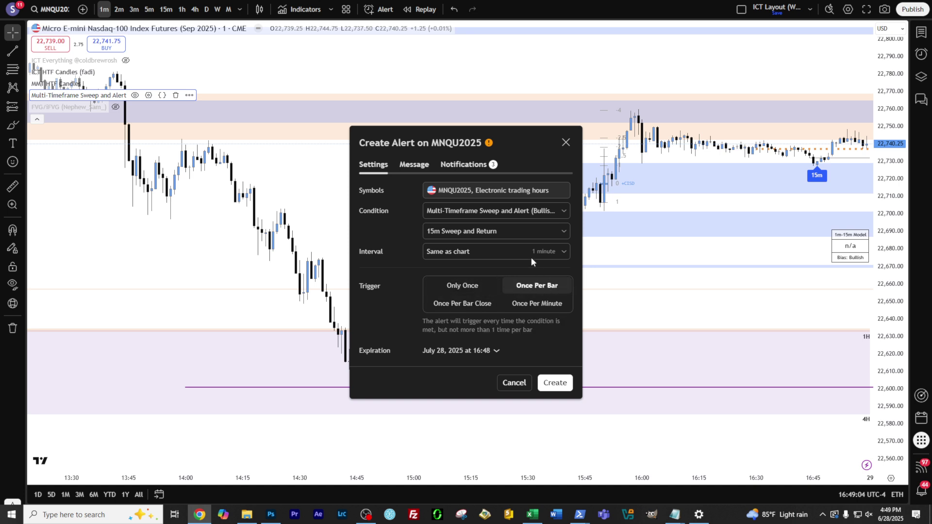
click(414, 165)
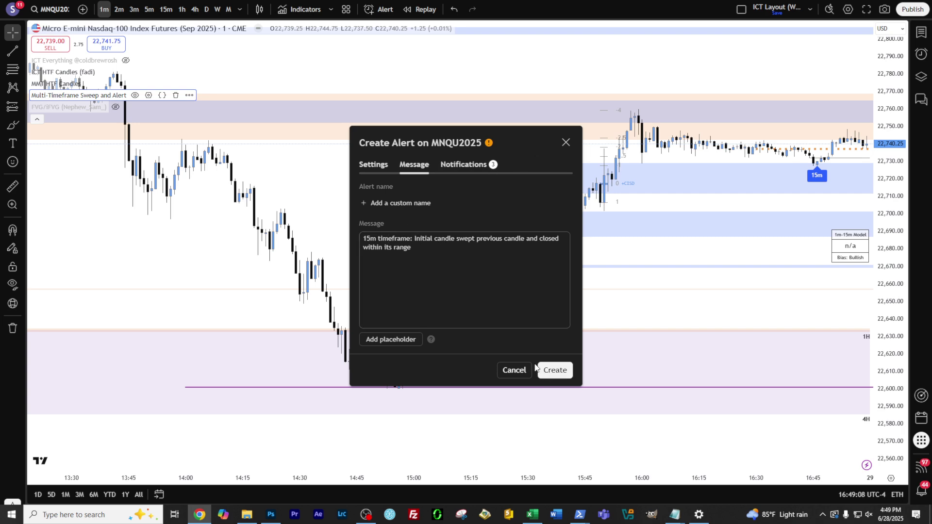
click(539, 370)
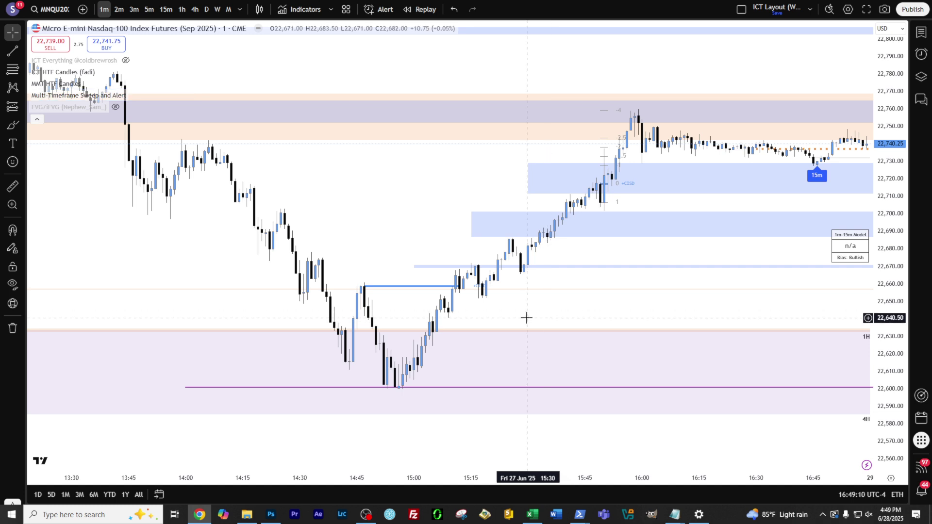
drag(577, 306, 539, 297)
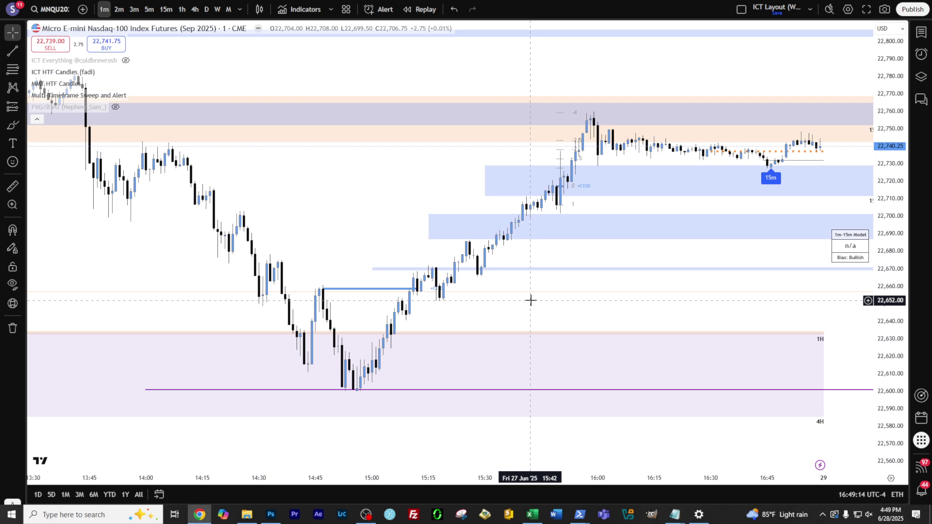